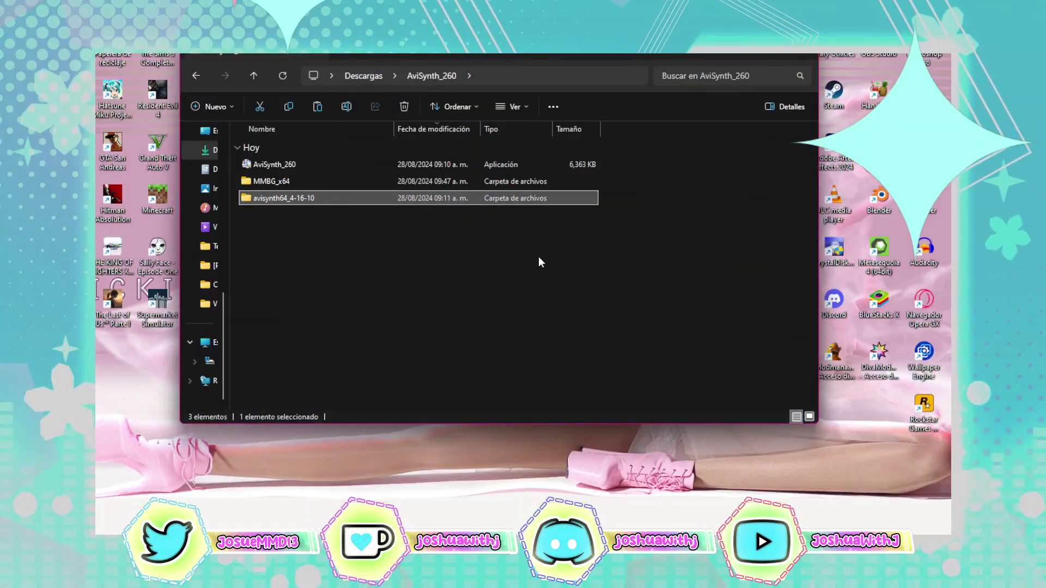
{"action": "left_click_drag", "start_coordinate": [298, 247], "coordinate": [354, 134]}
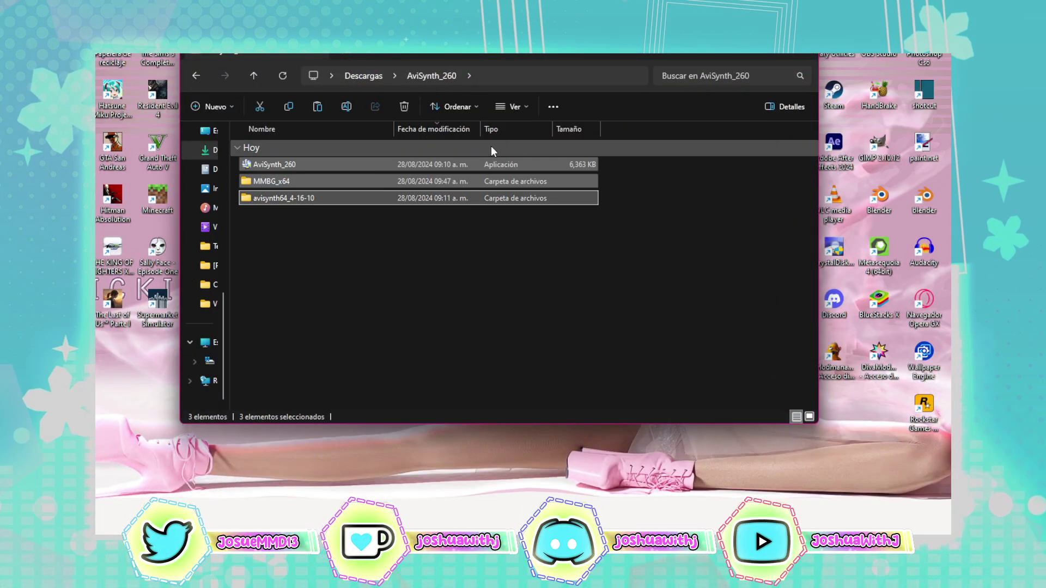
{"action": "left_click", "coordinate": [358, 233]}
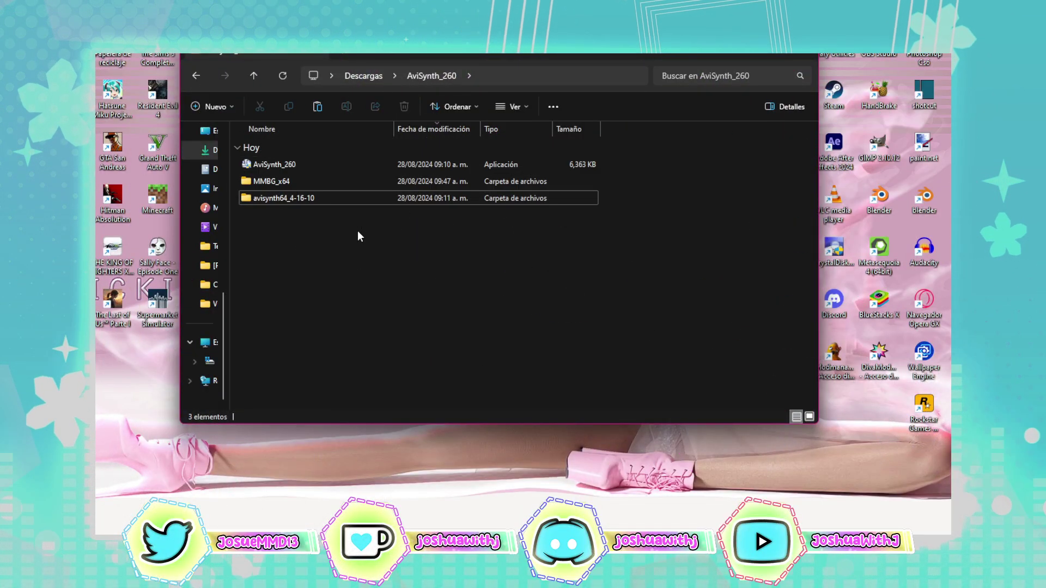
{"action": "left_click", "coordinate": [365, 171]}
{"action": "left_click", "coordinate": [374, 182]}
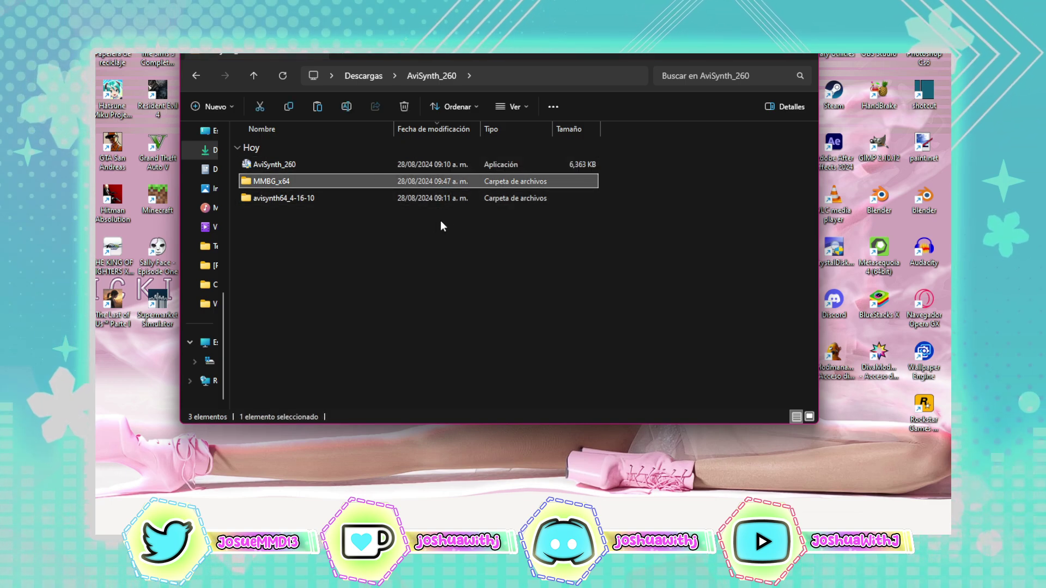
{"action": "left_click", "coordinate": [354, 199]}
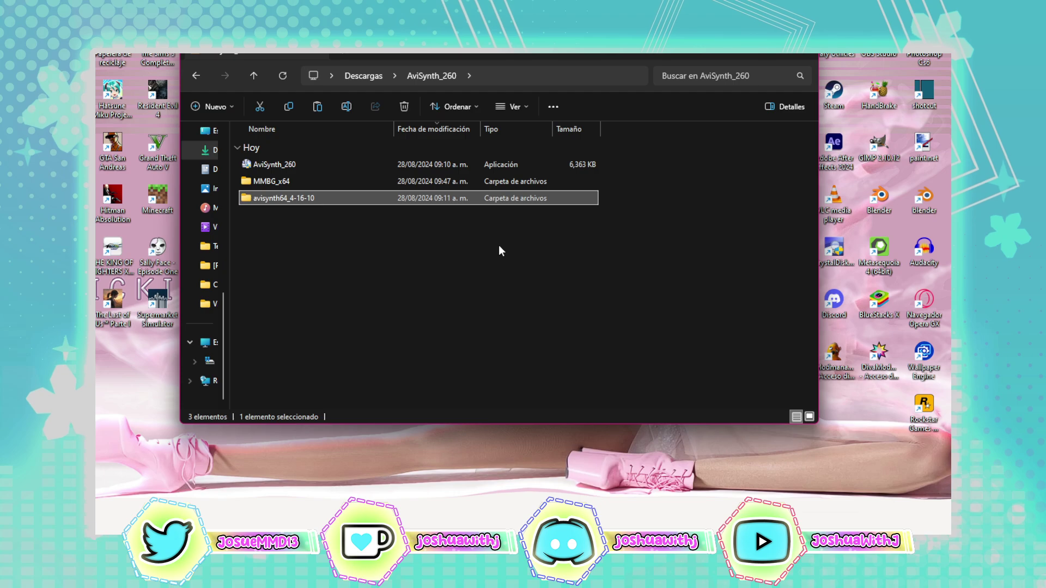
{"action": "left_click", "coordinate": [324, 155]}
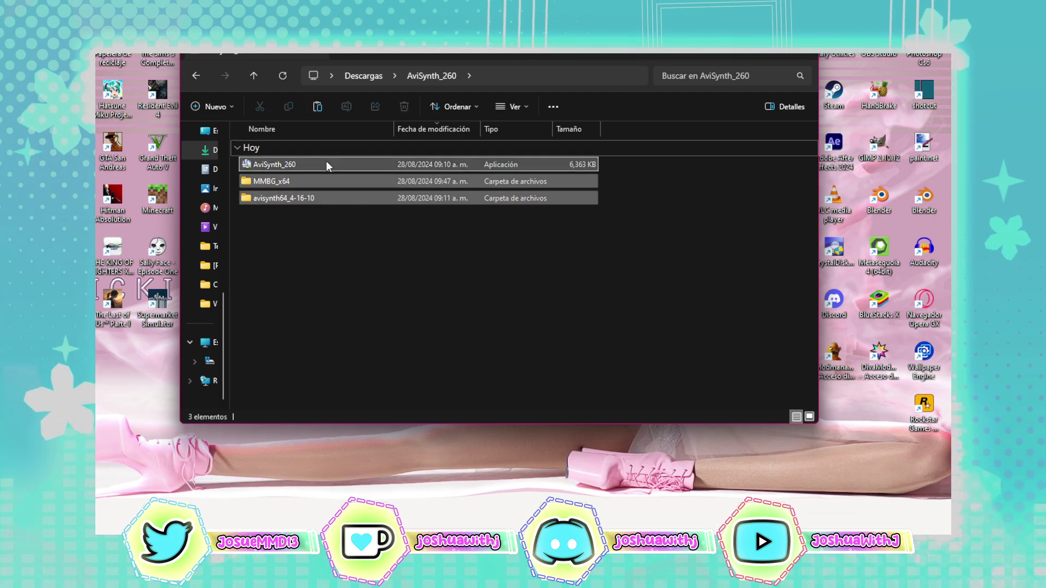
{"action": "right_click", "coordinate": [326, 162]}
{"action": "left_click", "coordinate": [298, 212]}
{"action": "left_click", "coordinate": [300, 166]}
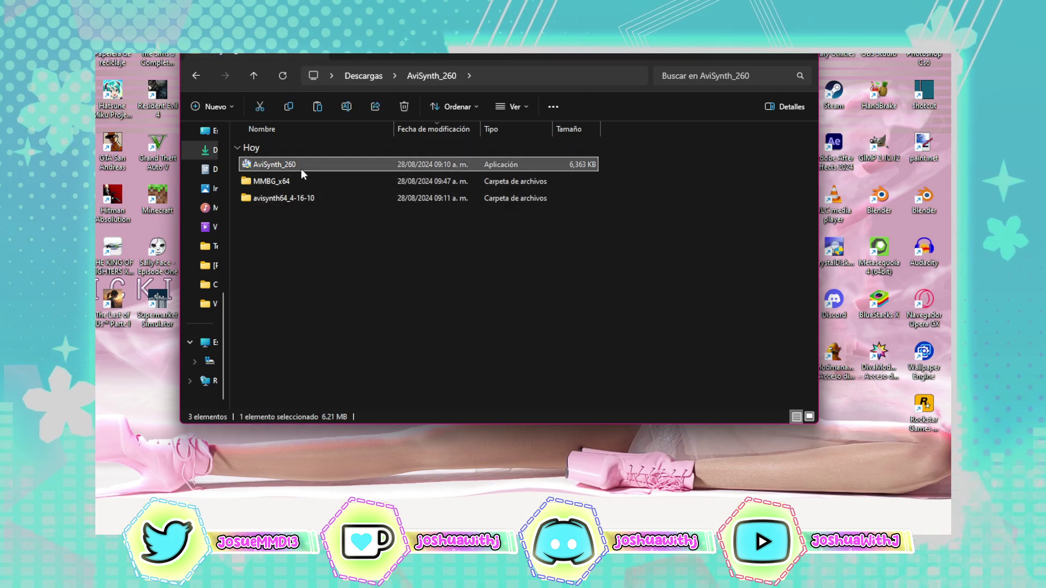
Run the AviSynth_260 installer as administrator and install it in English with default components into C:\Program Files (x86)\AviSynth.
{"action": "right_click", "coordinate": [301, 169]}
{"action": "left_click", "coordinate": [420, 391]}
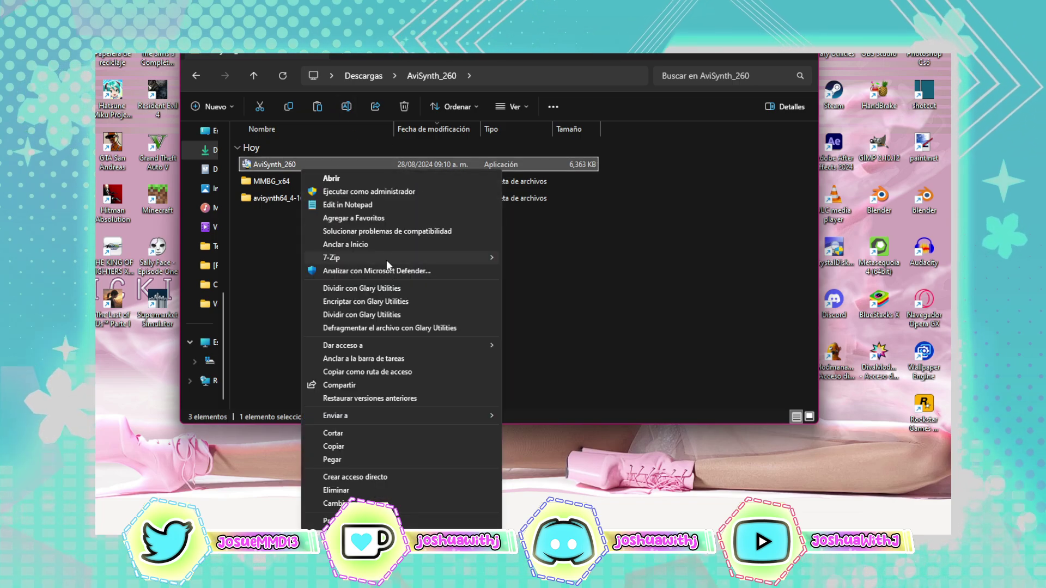
{"action": "left_click", "coordinate": [378, 192]}
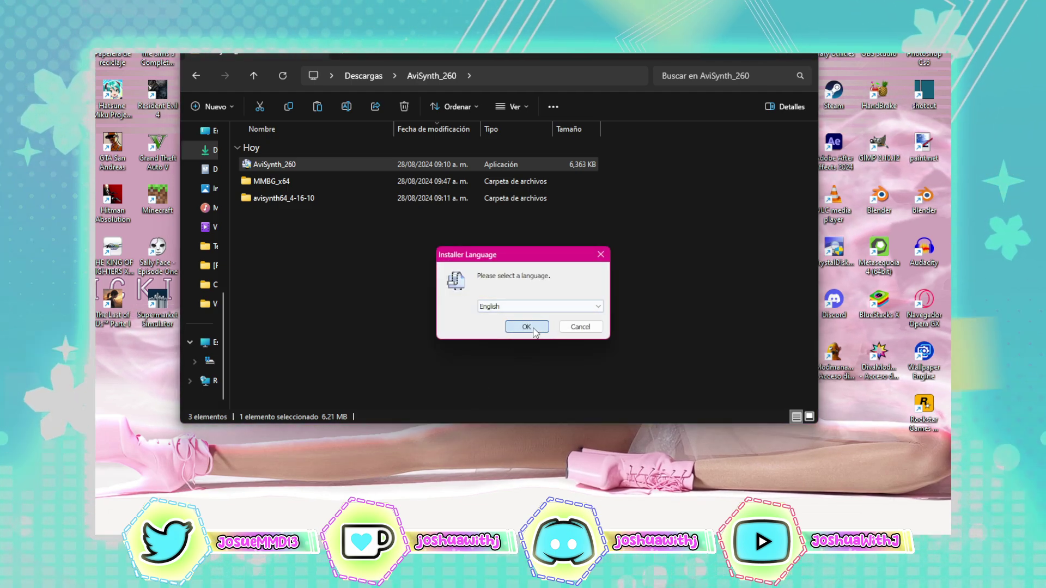
{"action": "left_click", "coordinate": [529, 327]}
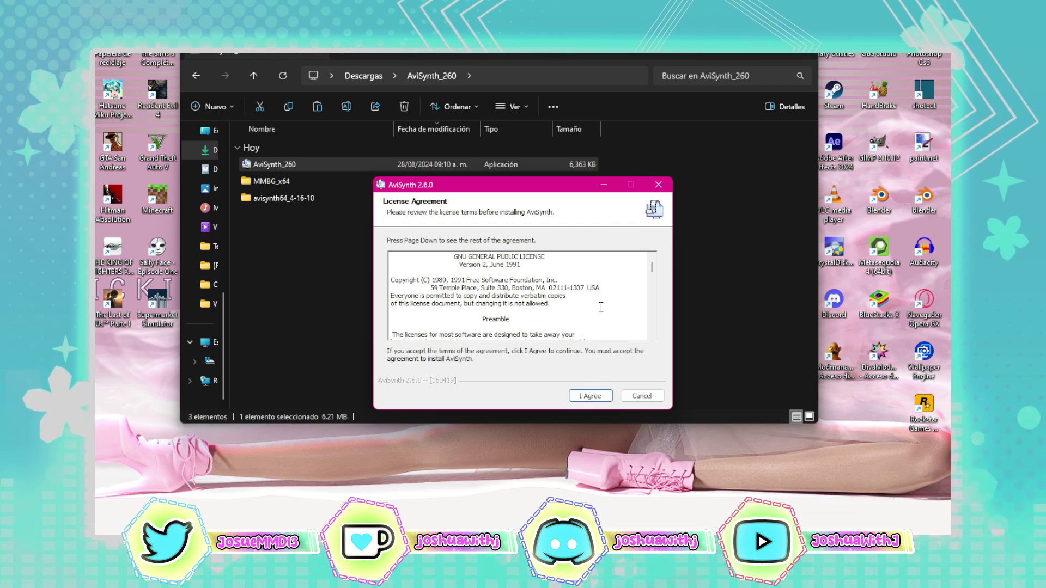
{"action": "left_click", "coordinate": [596, 402]}
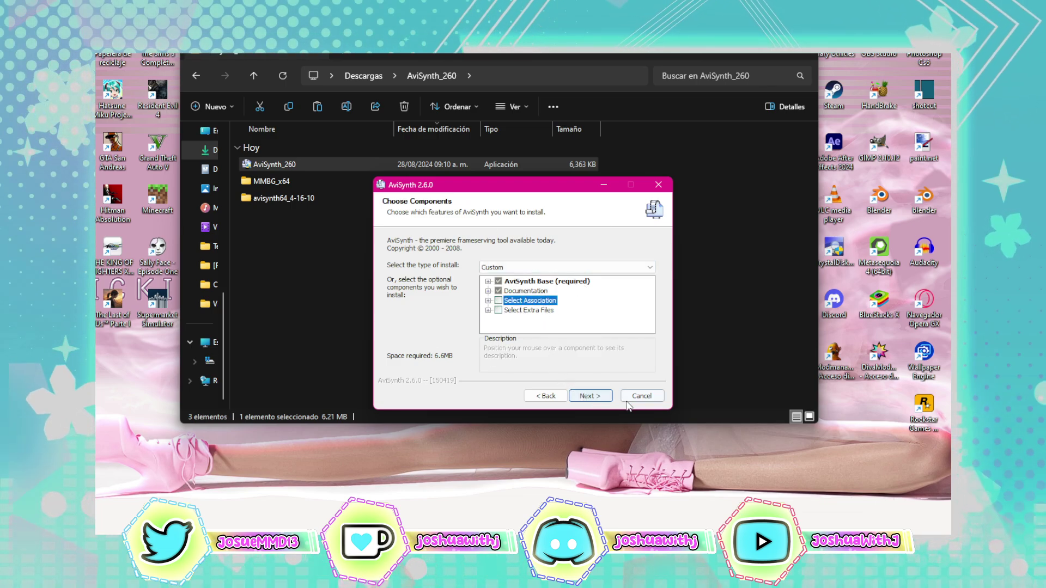
{"action": "left_click", "coordinate": [590, 396]}
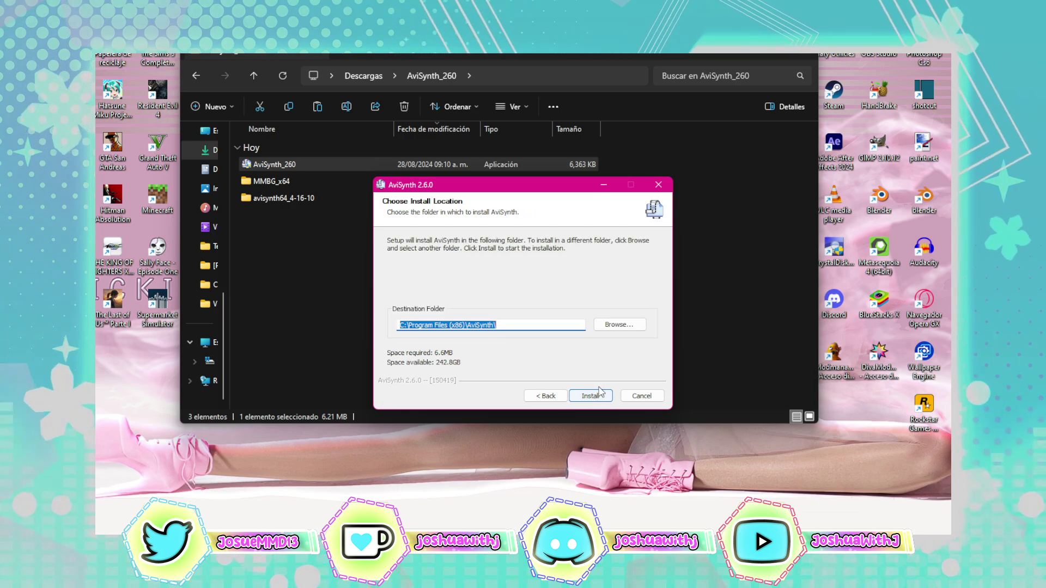
{"action": "left_click", "coordinate": [598, 395]}
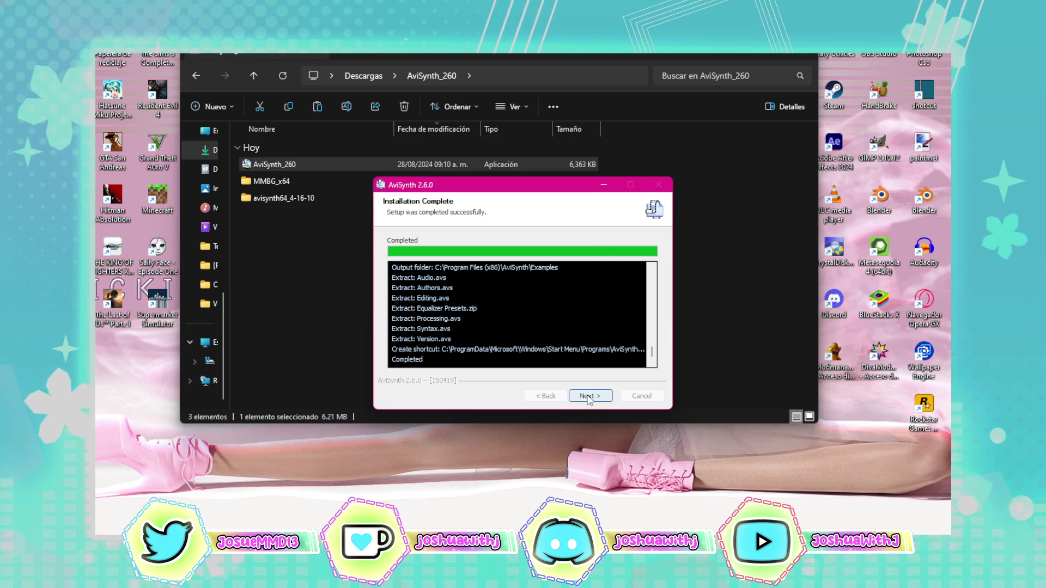
{"action": "left_click", "coordinate": [589, 397]}
{"action": "left_click", "coordinate": [591, 396]}
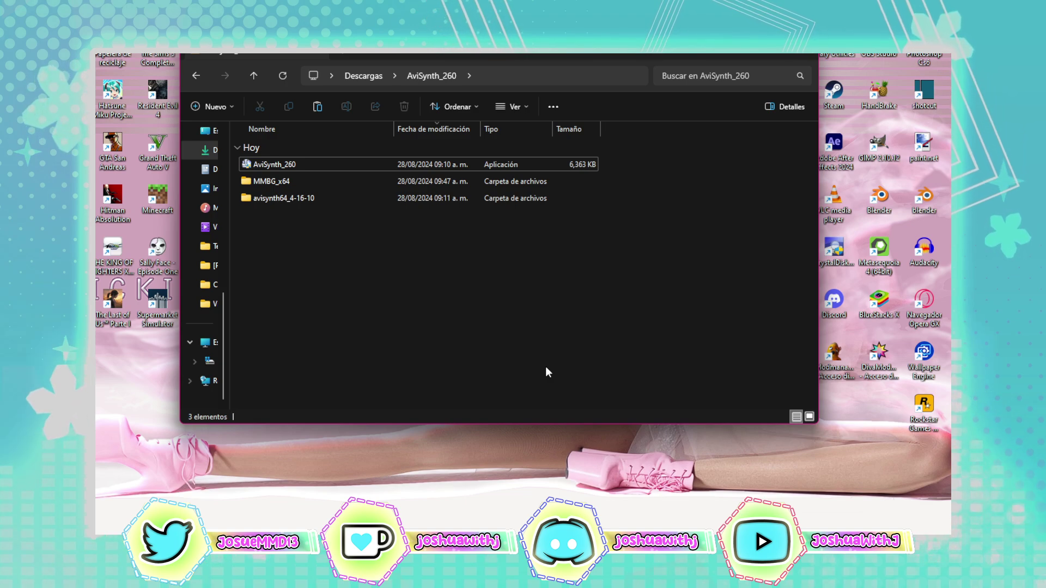
{"action": "left_click", "coordinate": [378, 167]}
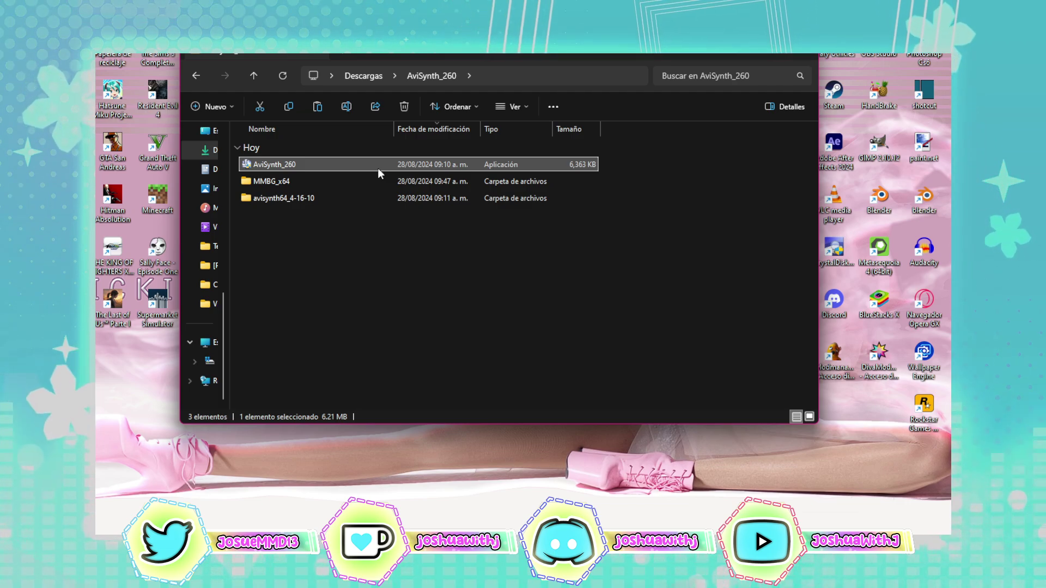
{"action": "left_click", "coordinate": [392, 227]}
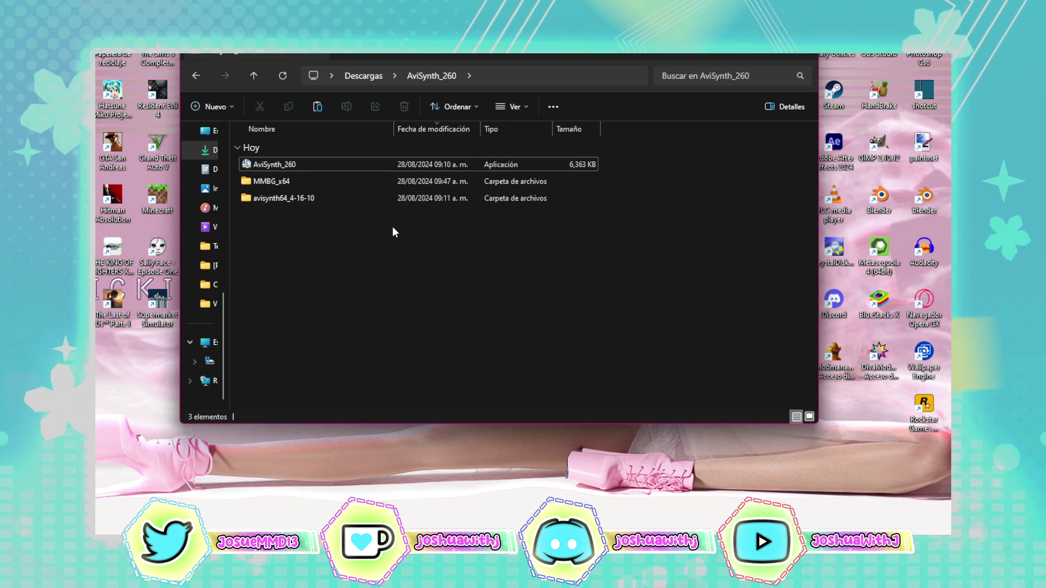
{"action": "left_click_drag", "start_coordinate": [371, 168], "coordinate": [476, 233]}
{"action": "left_click", "coordinate": [476, 233]}
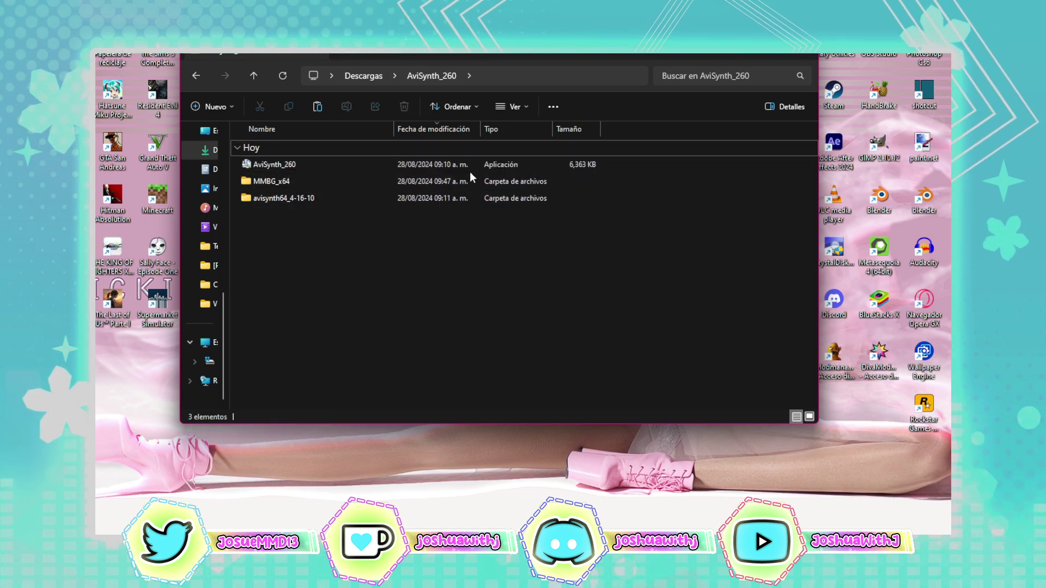
{"action": "left_click", "coordinate": [469, 167]}
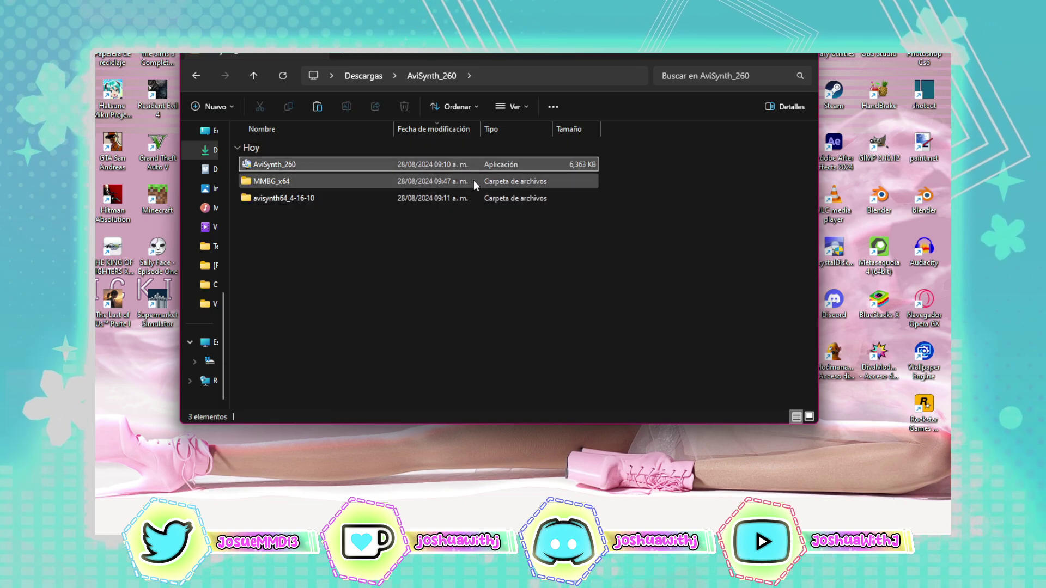
Run avisynth64_install from avisynth64_4-16-10 as administrator, then return to the AviSynth_260 folder.
{"action": "double_click", "coordinate": [528, 198]}
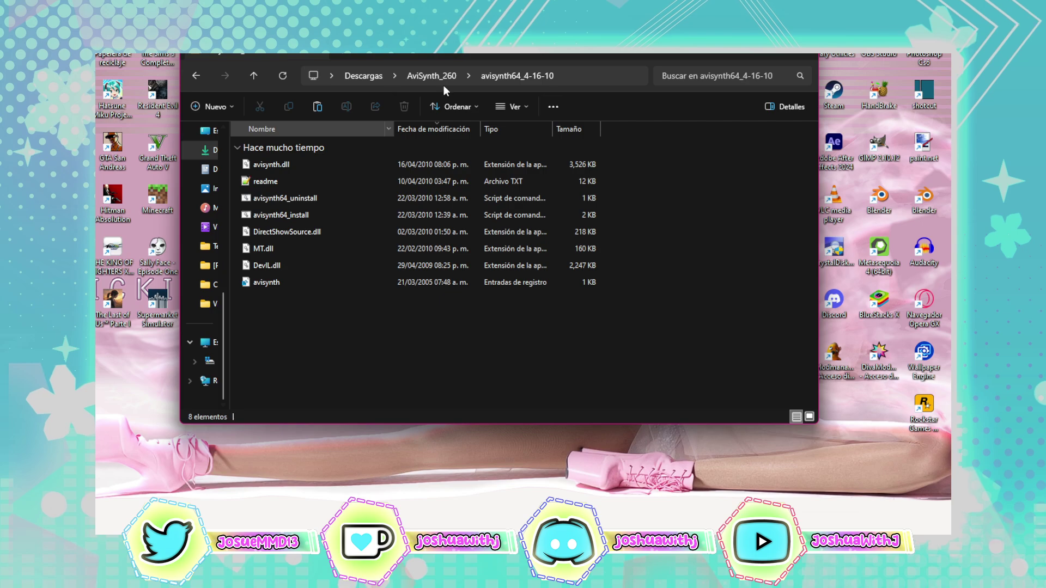
{"action": "left_click", "coordinate": [344, 198]}
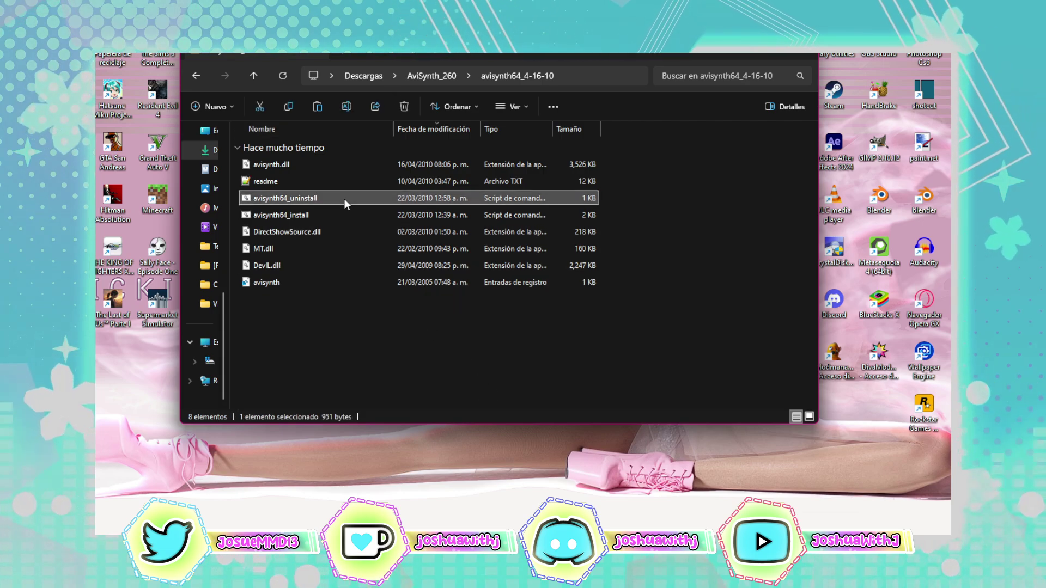
{"action": "left_click", "coordinate": [306, 219]}
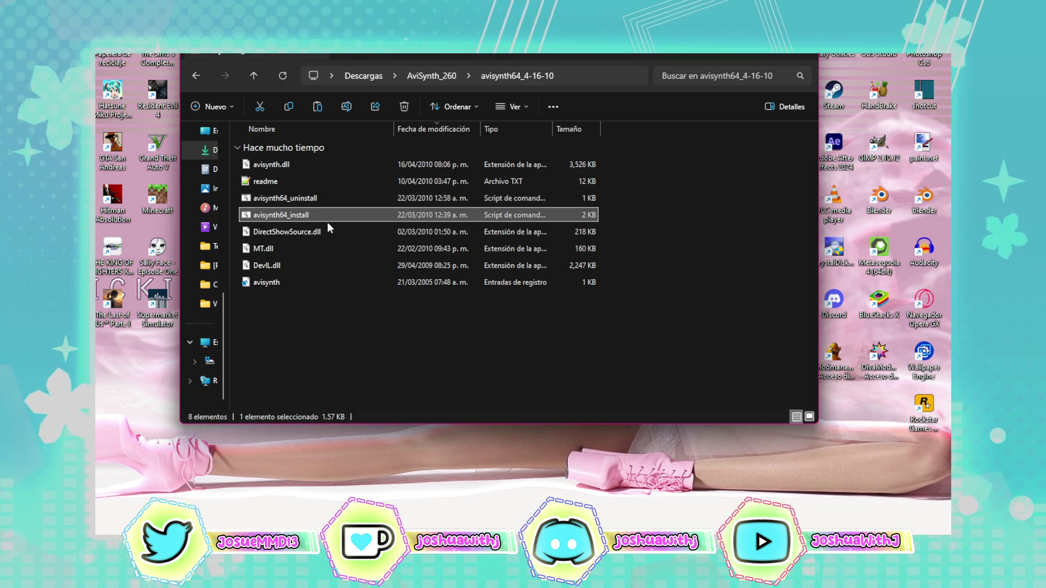
{"action": "right_click", "coordinate": [316, 219]}
{"action": "left_click", "coordinate": [407, 423]}
{"action": "left_click", "coordinate": [411, 265]}
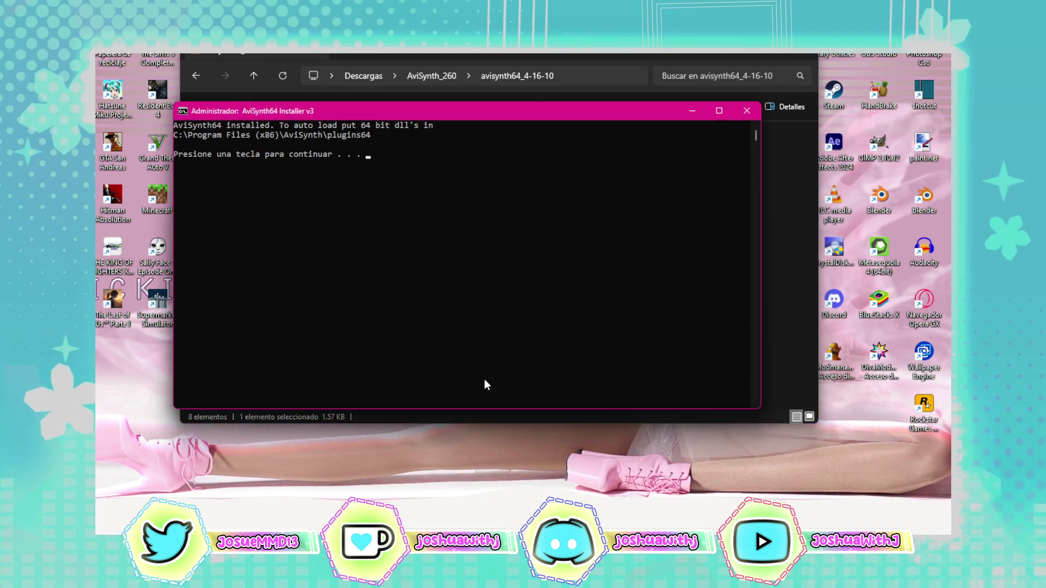
{"action": "key", "text": "Return"}
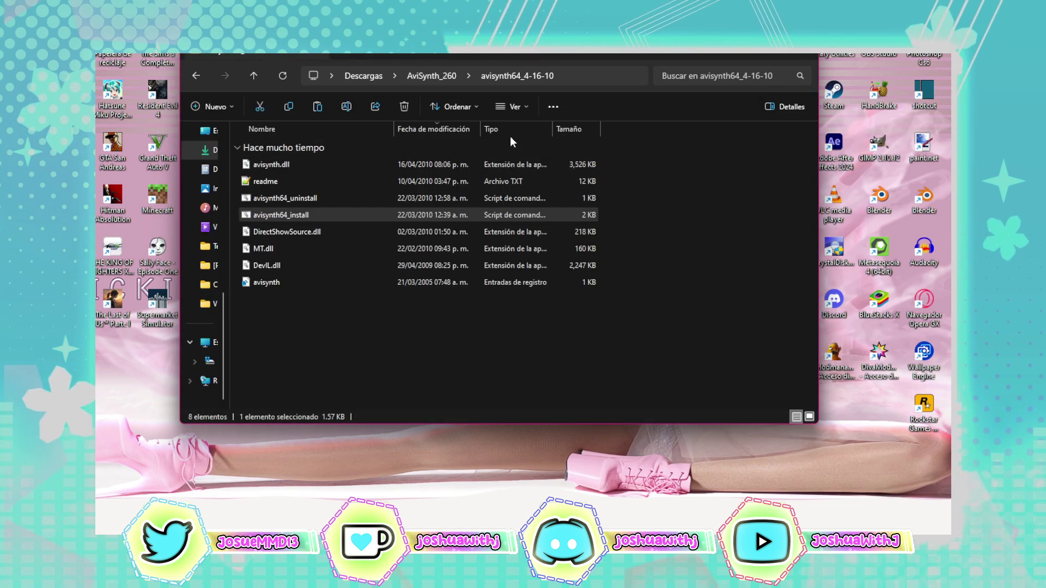
{"action": "left_click", "coordinate": [431, 75]}
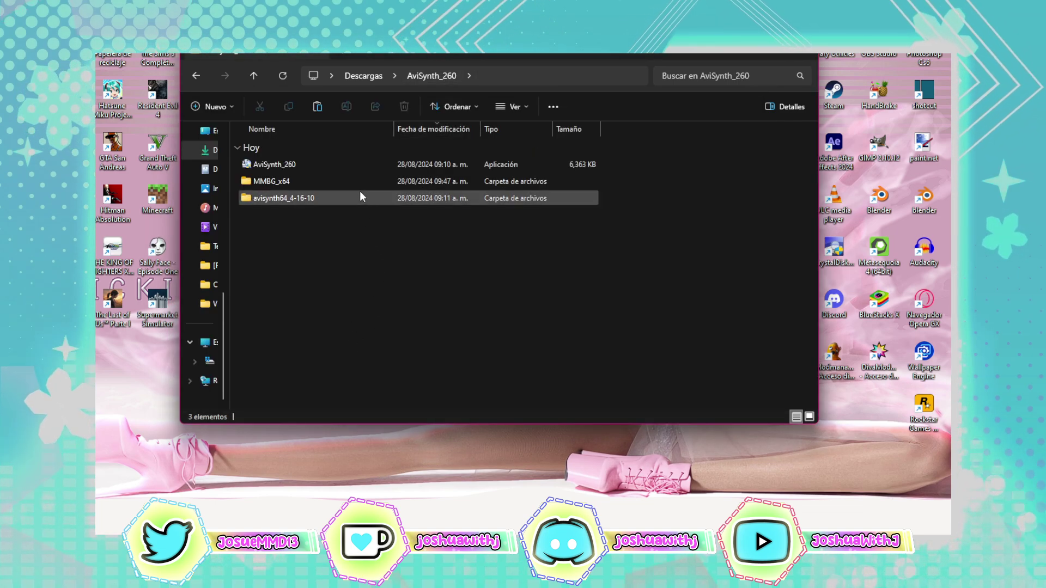
Open the MMBG_x64 folder.
{"action": "left_click", "coordinate": [365, 181]}
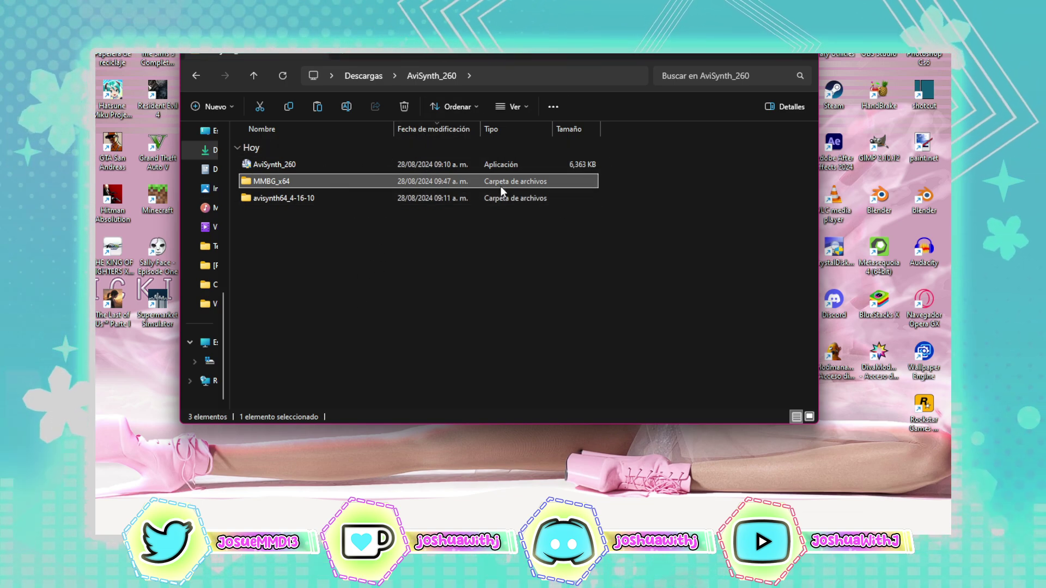
{"action": "mouse_move", "coordinate": [303, 184]}
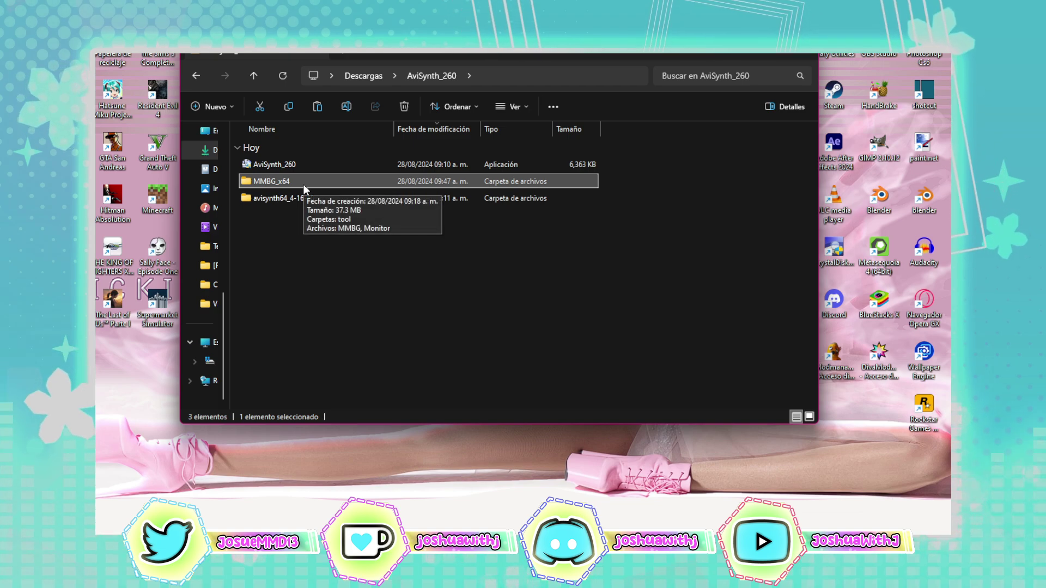
{"action": "double_click", "coordinate": [302, 184]}
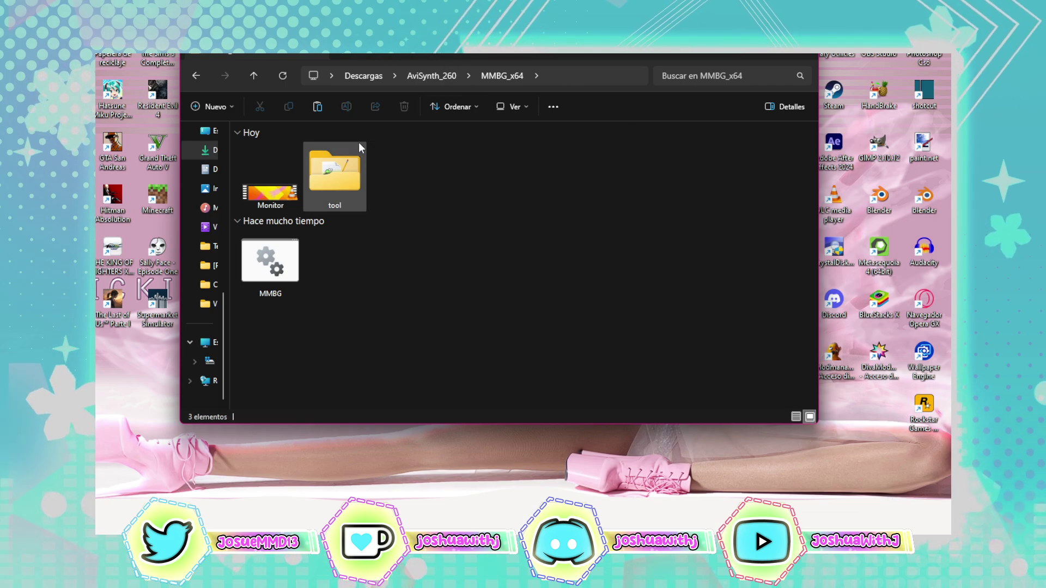
Run MMBG on the Monitor MP4 by dragging the video file in MMBG_x64.
{"action": "left_click_drag", "start_coordinate": [271, 192], "coordinate": [146, 429]}
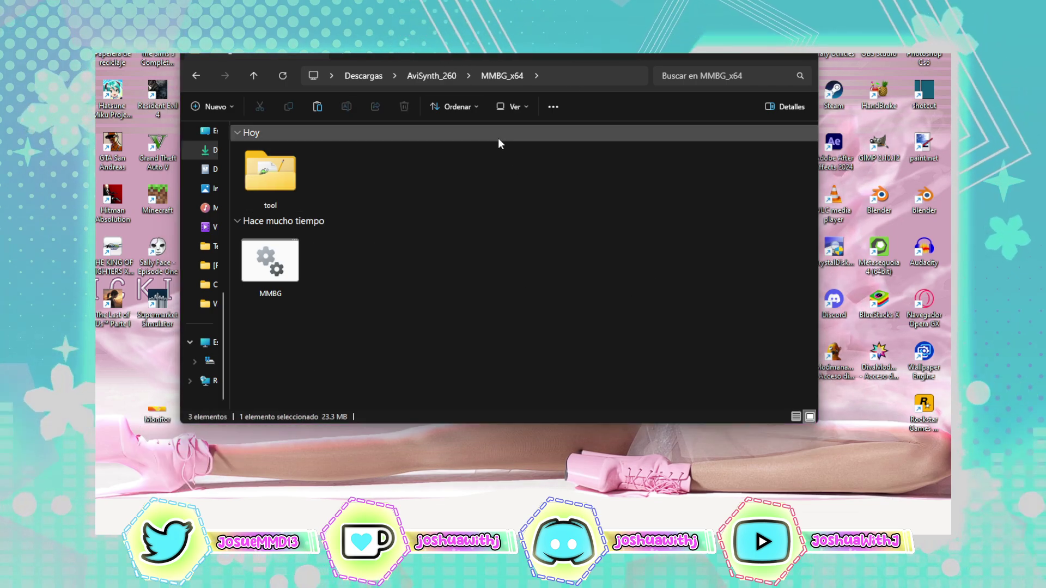
{"action": "left_click_drag", "start_coordinate": [421, 376], "coordinate": [276, 180]}
{"action": "left_click", "coordinate": [329, 340]}
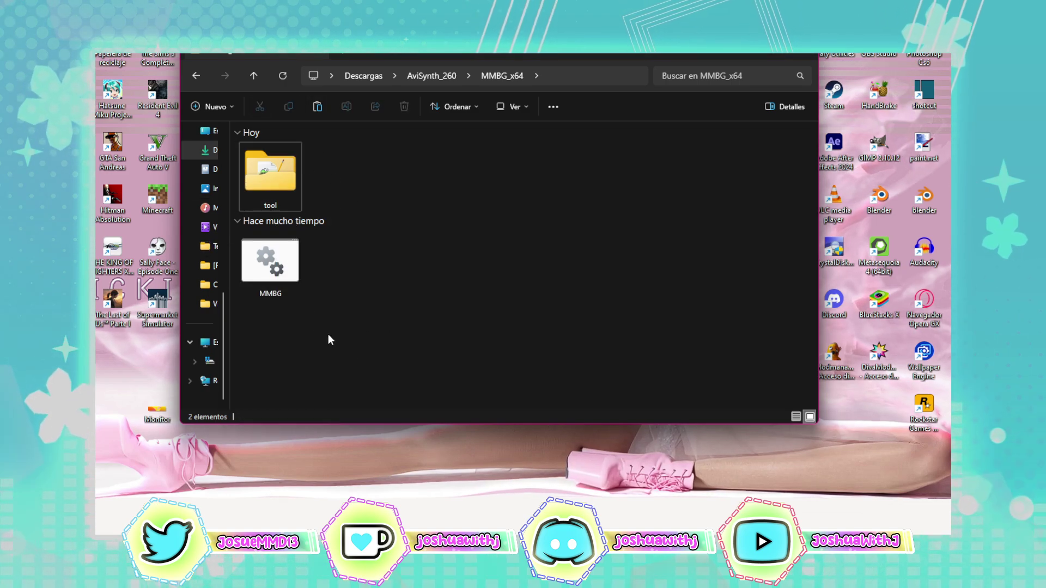
{"action": "left_click_drag", "start_coordinate": [157, 412], "coordinate": [475, 315]}
{"action": "left_click_drag", "start_coordinate": [303, 140], "coordinate": [422, 267]}
{"action": "left_click_drag", "start_coordinate": [333, 199], "coordinate": [295, 262]}
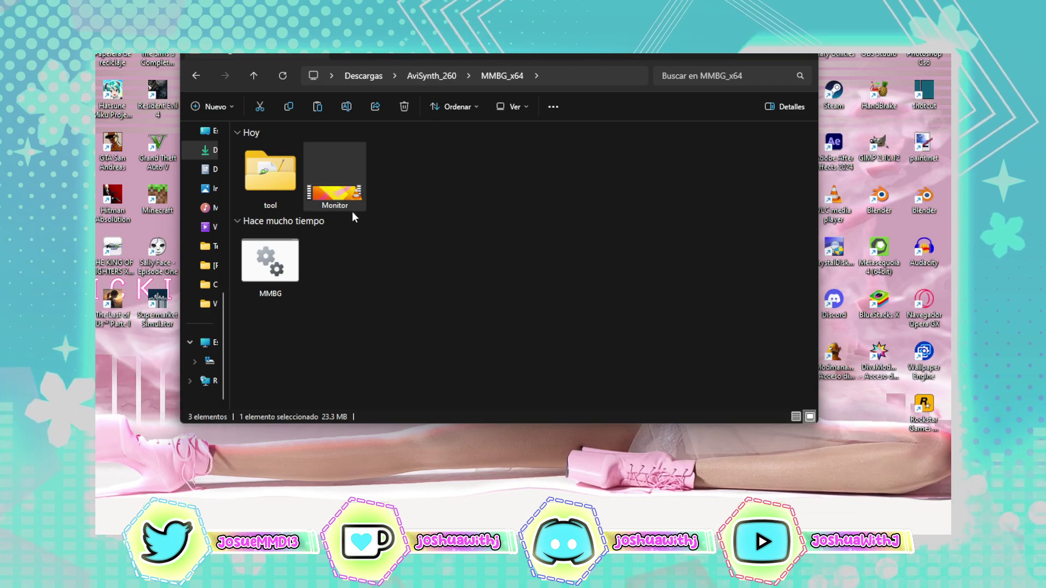
{"action": "left_click", "coordinate": [535, 204]}
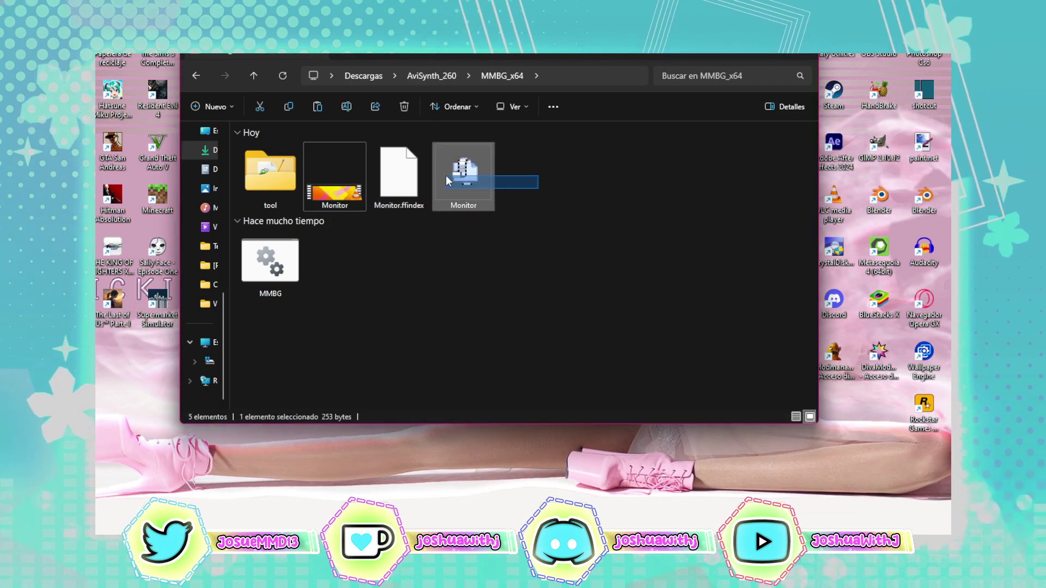
Check the new Monitor.ffindex and Monitor script files, comparing their sizes with the Monitor video.
{"action": "left_click_drag", "start_coordinate": [442, 175], "coordinate": [442, 176]}
{"action": "left_click", "coordinate": [439, 267]}
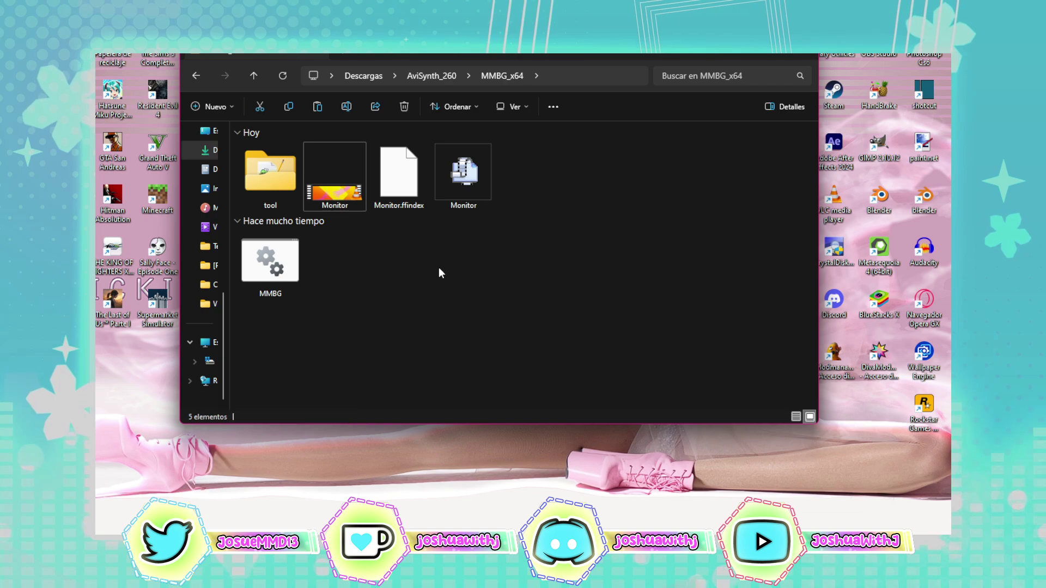
{"action": "left_click", "coordinate": [403, 174]}
{"action": "left_click", "coordinate": [480, 173]}
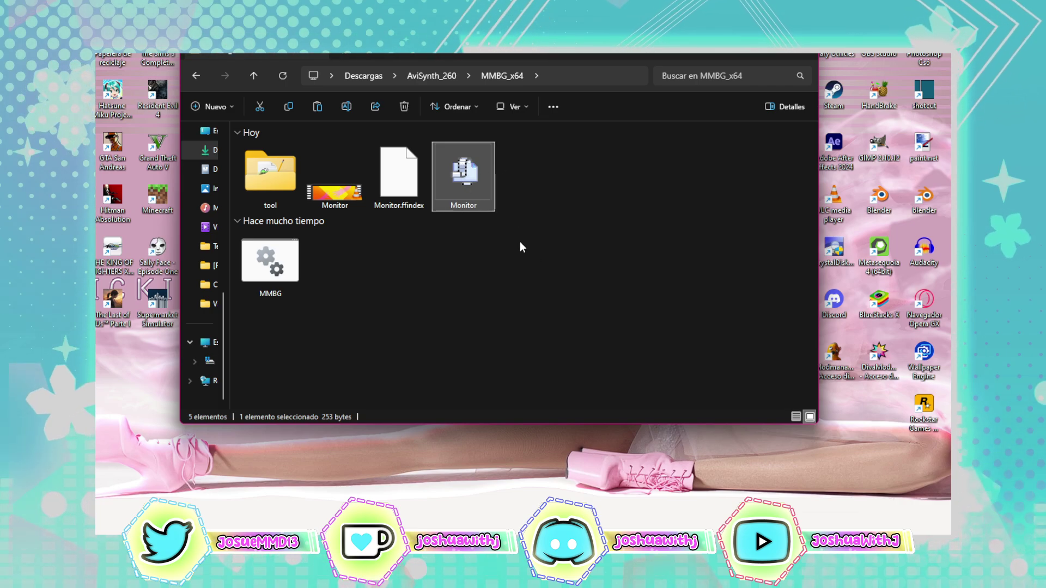
{"action": "left_click", "coordinate": [347, 195]}
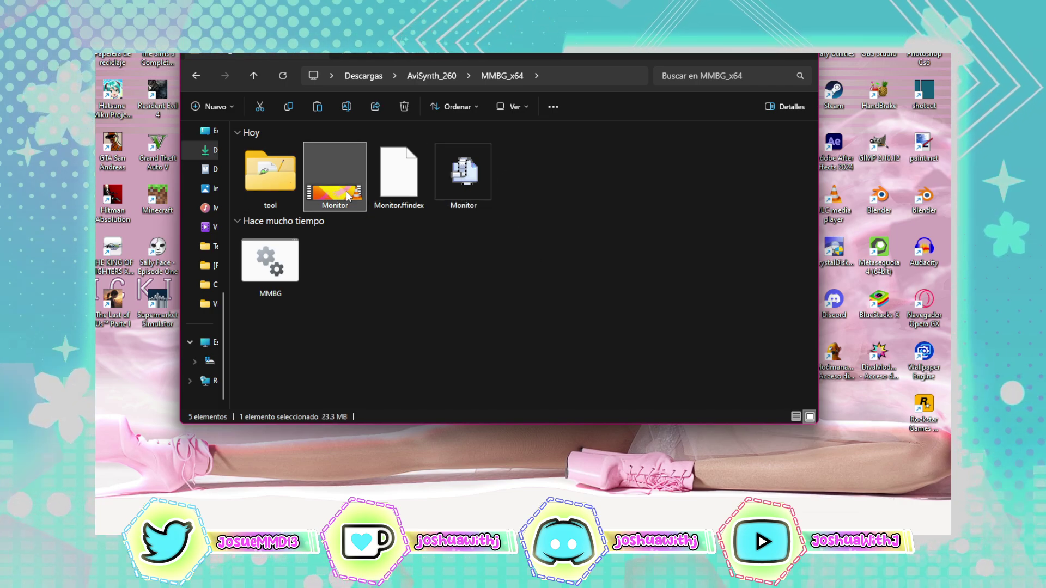
{"action": "left_click", "coordinate": [467, 180]}
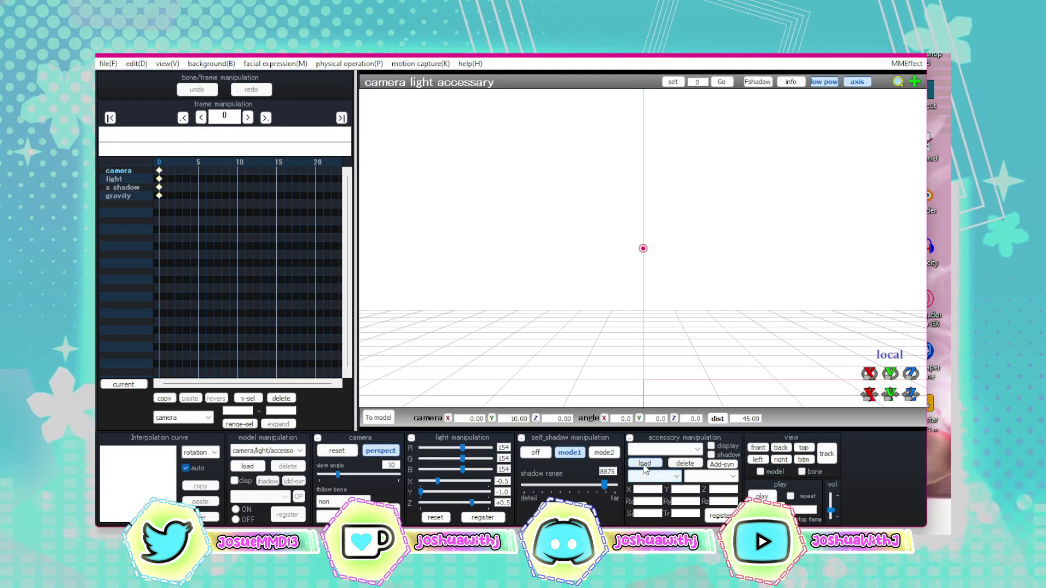
Load the [PDX] - Hand in Hand stage as an accessory and orbit and zoom to frame it.
{"action": "left_click", "coordinate": [645, 463]}
{"action": "double_click", "coordinate": [238, 139]}
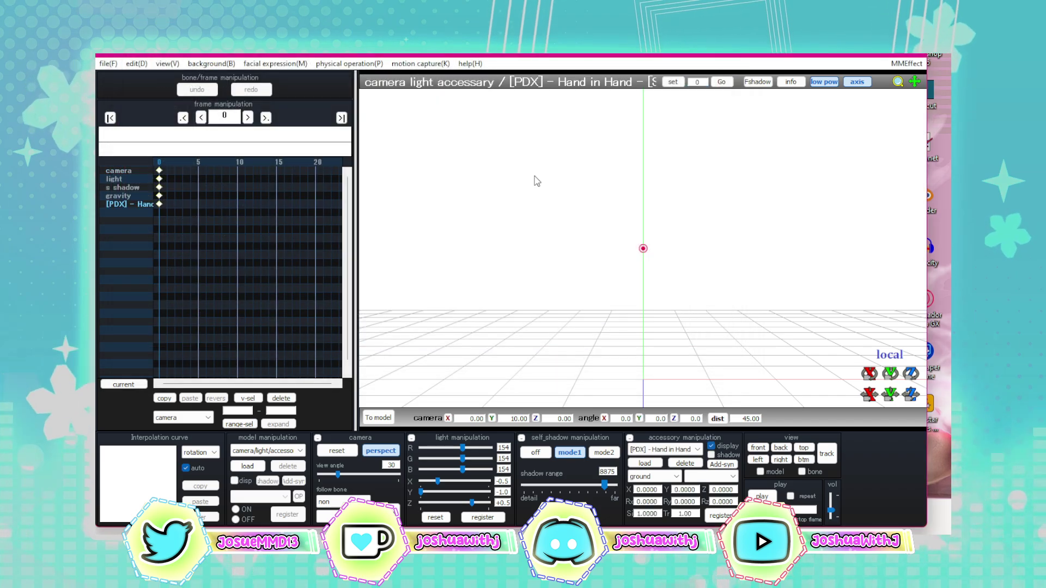
{"action": "right_click_drag", "start_coordinate": [537, 181], "coordinate": [859, 112]}
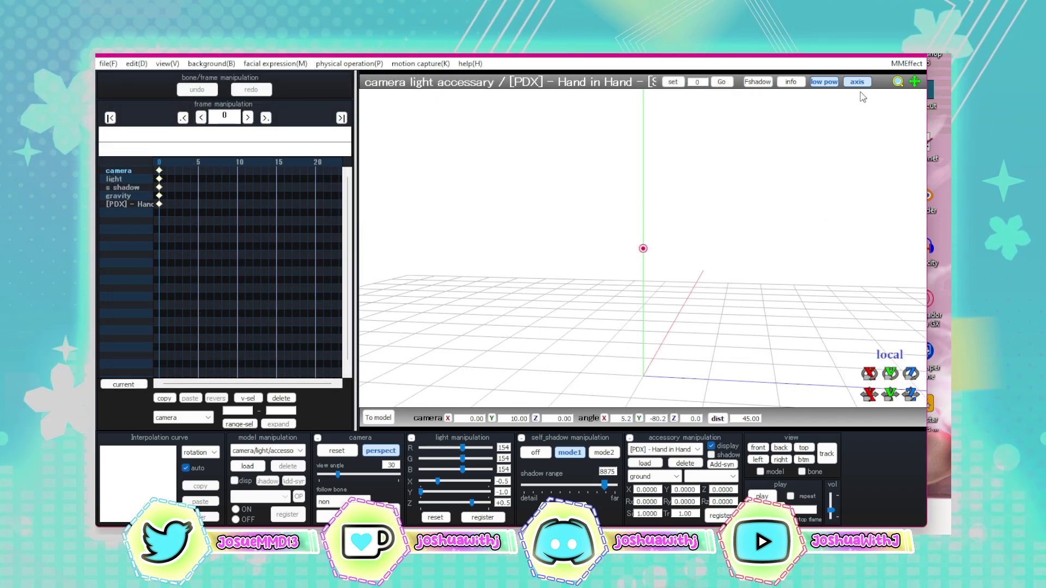
{"action": "scroll", "coordinate": [727, 266], "scroll_direction": "down", "scroll_amount": 5}
{"action": "right_click_drag", "start_coordinate": [728, 276], "coordinate": [635, 305]}
{"action": "middle_click_drag", "start_coordinate": [635, 305], "coordinate": [215, 103]}
Turn on the black background and zoom out to see the whole stage.
{"action": "left_click", "coordinate": [211, 64]}
{"action": "left_click", "coordinate": [234, 218]}
{"action": "right_click_drag", "start_coordinate": [685, 231], "coordinate": [672, 276]}
{"action": "middle_click_drag", "start_coordinate": [672, 276], "coordinate": [747, 245]}
{"action": "middle_click_drag", "start_coordinate": [700, 277], "coordinate": [696, 222]}
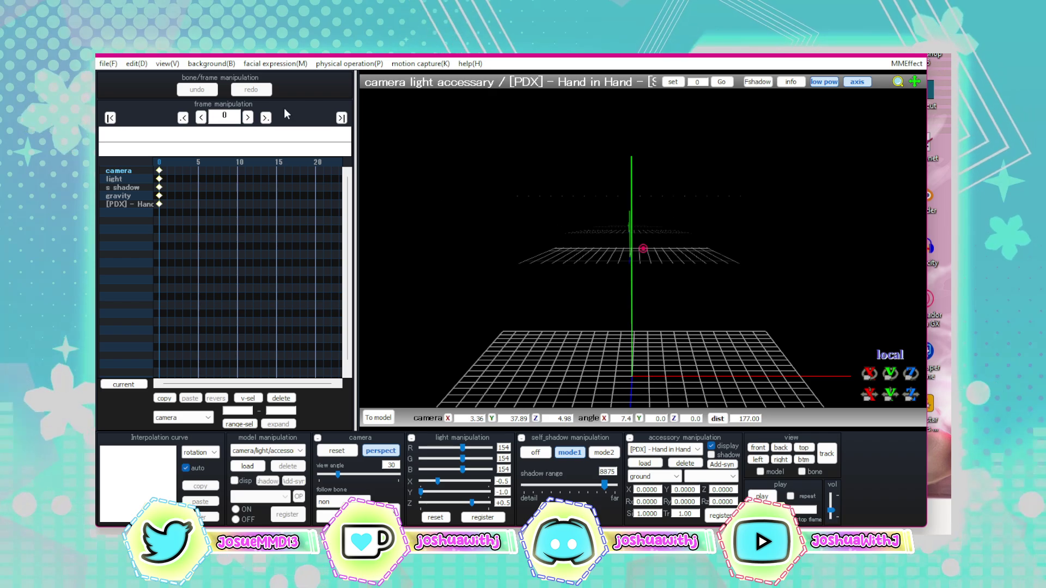
{"action": "left_click", "coordinate": [211, 64]}
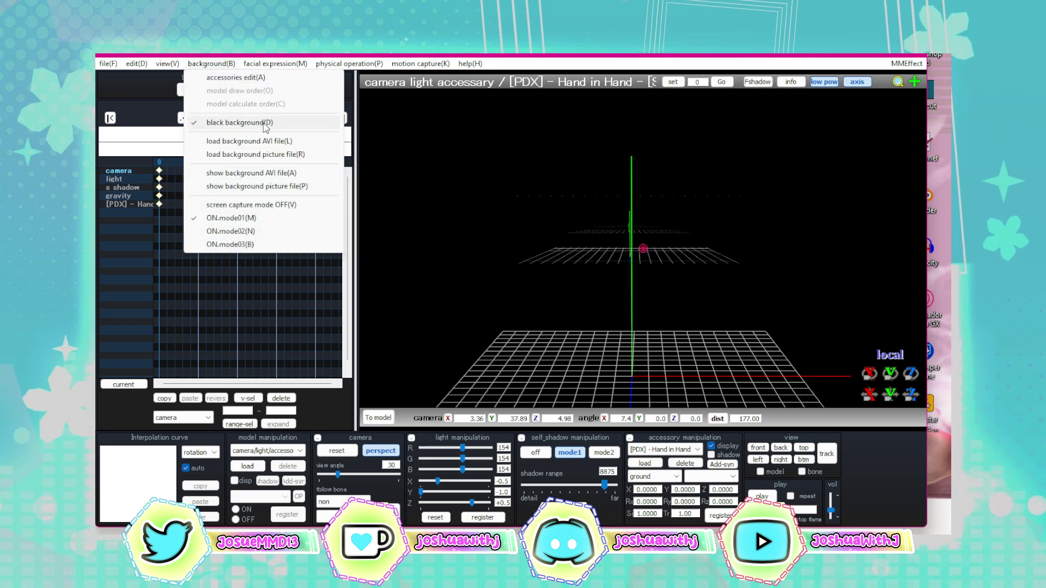
Load the Monitor AviSynth script as the background AVI, with the file filter set to All Files.
{"action": "left_click", "coordinate": [266, 141]}
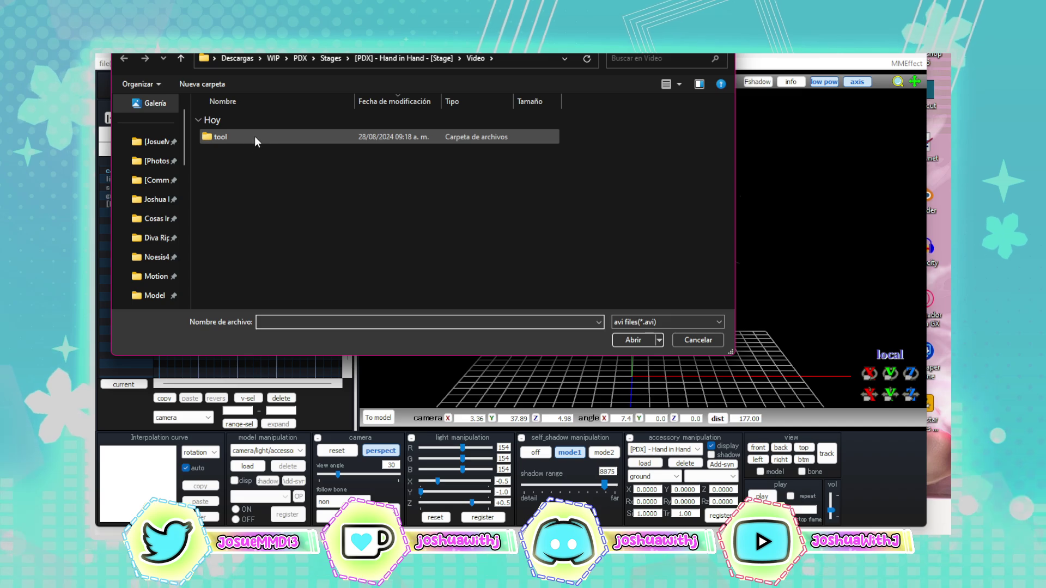
{"action": "left_click", "coordinate": [668, 322]}
{"action": "left_click", "coordinate": [636, 342]}
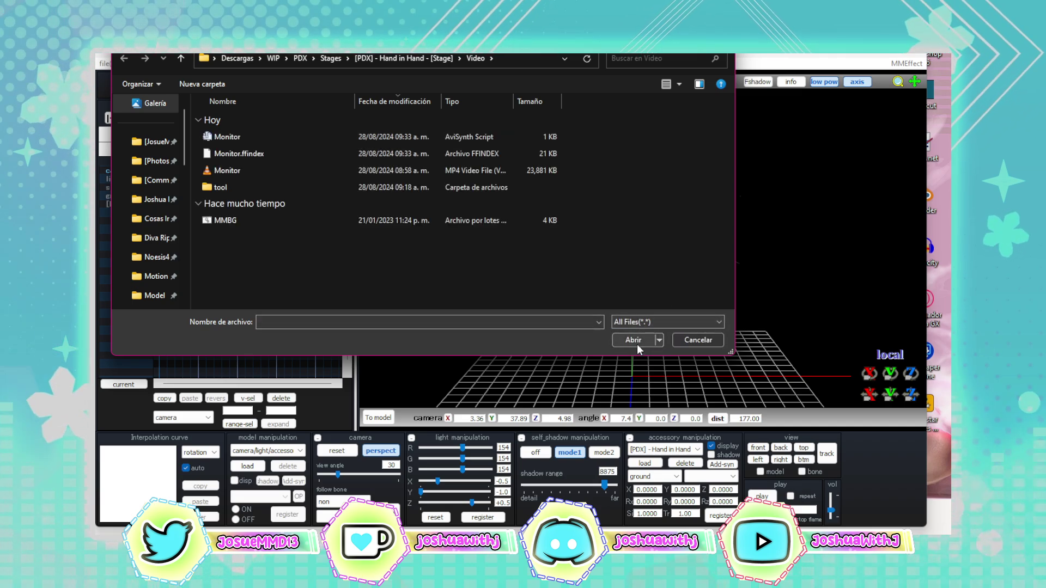
{"action": "left_click", "coordinate": [373, 155]}
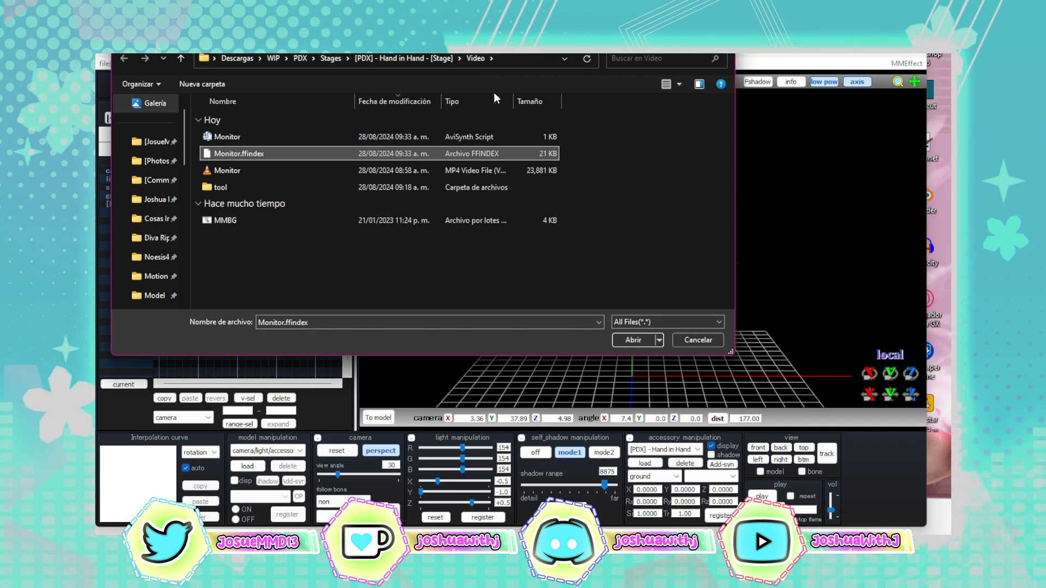
{"action": "left_click", "coordinate": [335, 136]}
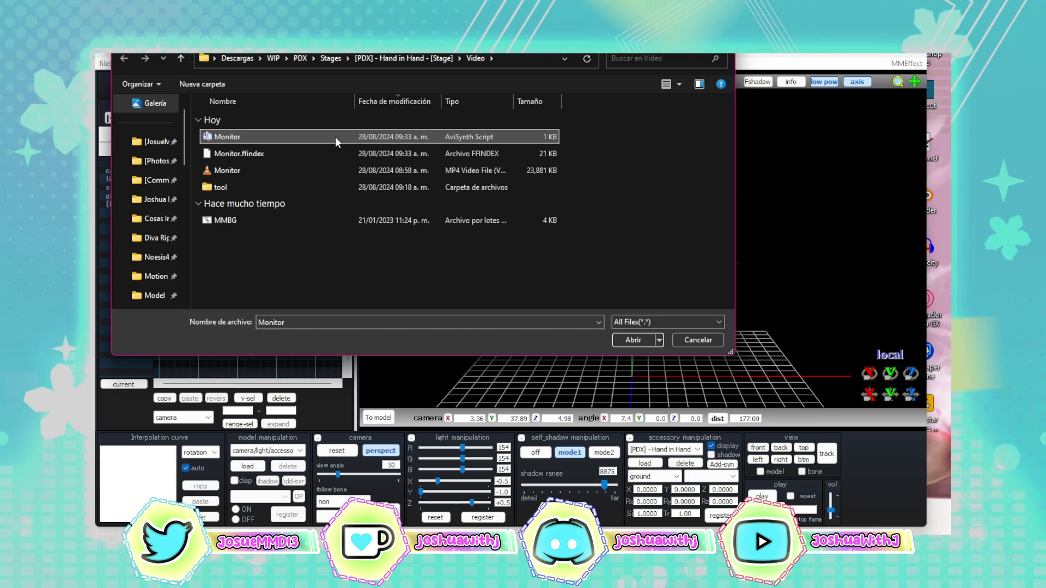
{"action": "double_click", "coordinate": [335, 137]}
{"action": "right_click_drag", "start_coordinate": [623, 158], "coordinate": [638, 252]}
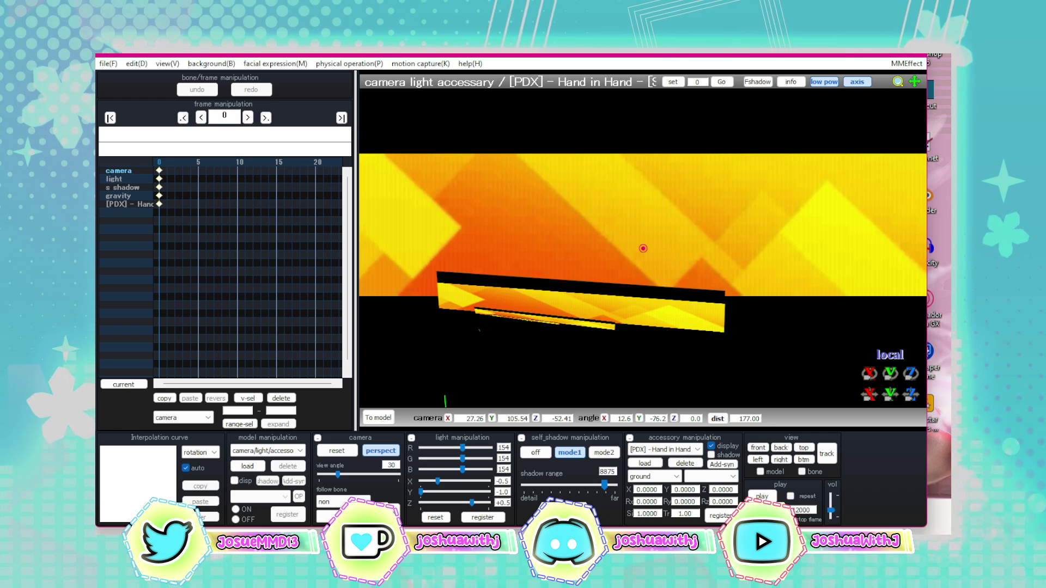
Play the scene and orbit around the stage while the video runs.
{"action": "left_click", "coordinate": [775, 495]}
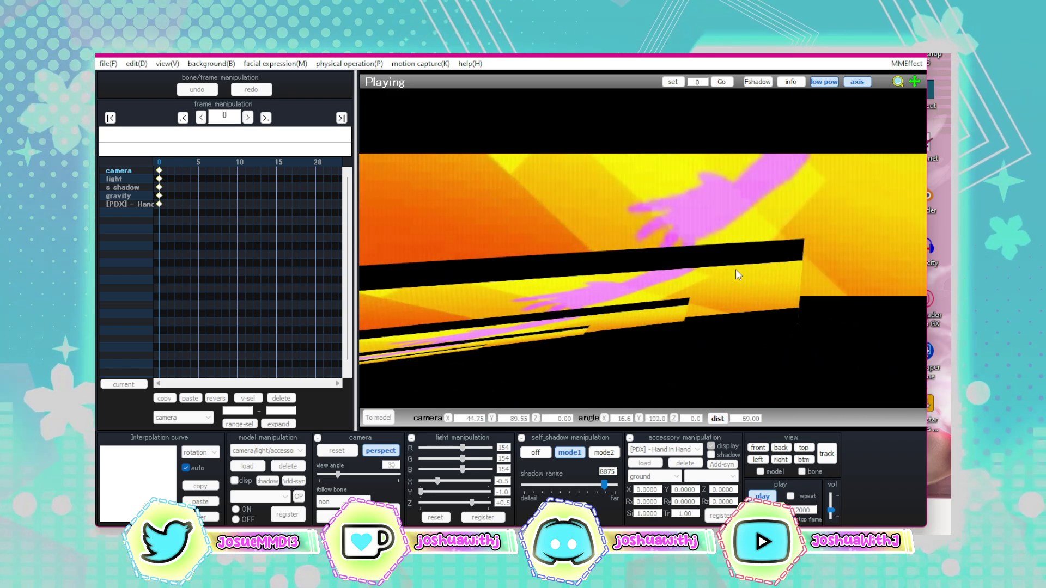
{"action": "right_click_drag", "start_coordinate": [736, 269], "coordinate": [614, 273]}
{"action": "middle_click_drag", "start_coordinate": [614, 272], "coordinate": [524, 266]}
{"action": "right_click_drag", "start_coordinate": [508, 267], "coordinate": [679, 194]}
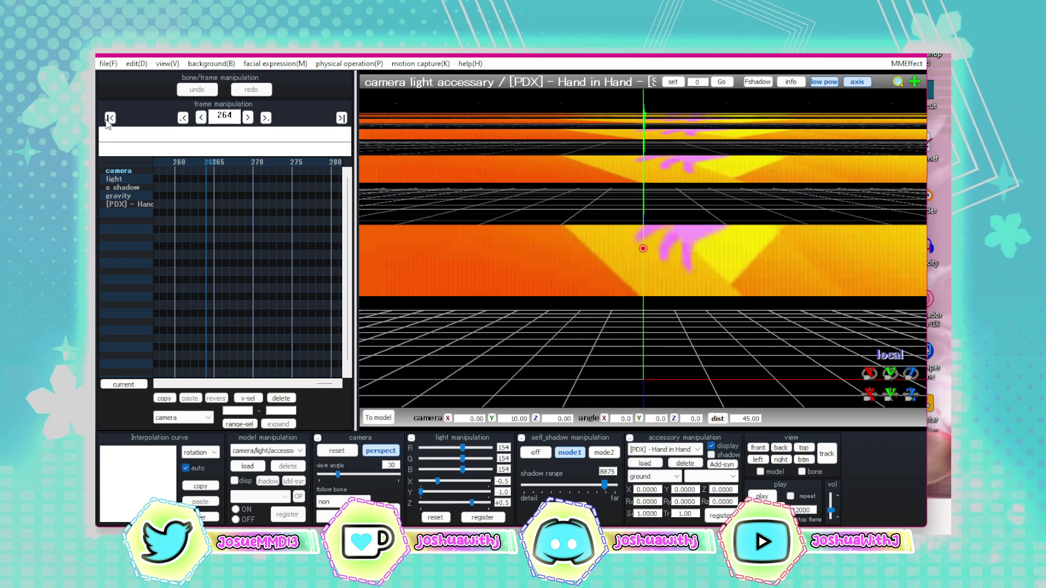
Jump back to frame 0 and turn the camera to face the screens.
{"action": "left_click", "coordinate": [110, 117]}
{"action": "right_click_drag", "start_coordinate": [502, 194], "coordinate": [743, 211]}
{"action": "middle_click_drag", "start_coordinate": [744, 217], "coordinate": [460, 162]}
{"action": "right_click_drag", "start_coordinate": [602, 205], "coordinate": [539, 215]}
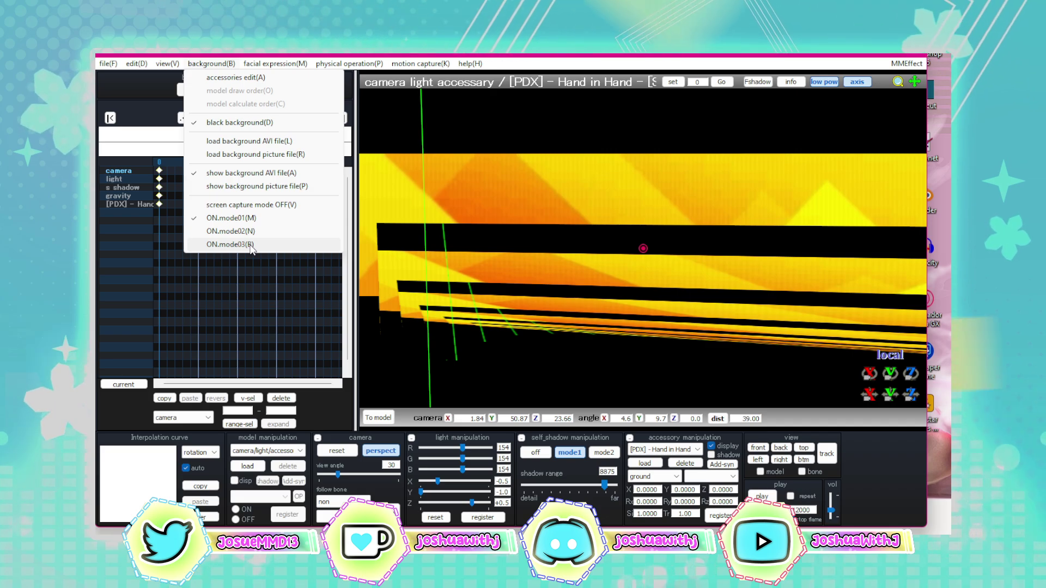
Switch screen capture to ON.mode03 and reset the camera to its default position.
{"action": "left_click", "coordinate": [327, 244]}
{"action": "right_click_drag", "start_coordinate": [392, 267], "coordinate": [656, 196]}
{"action": "left_click", "coordinate": [209, 63]}
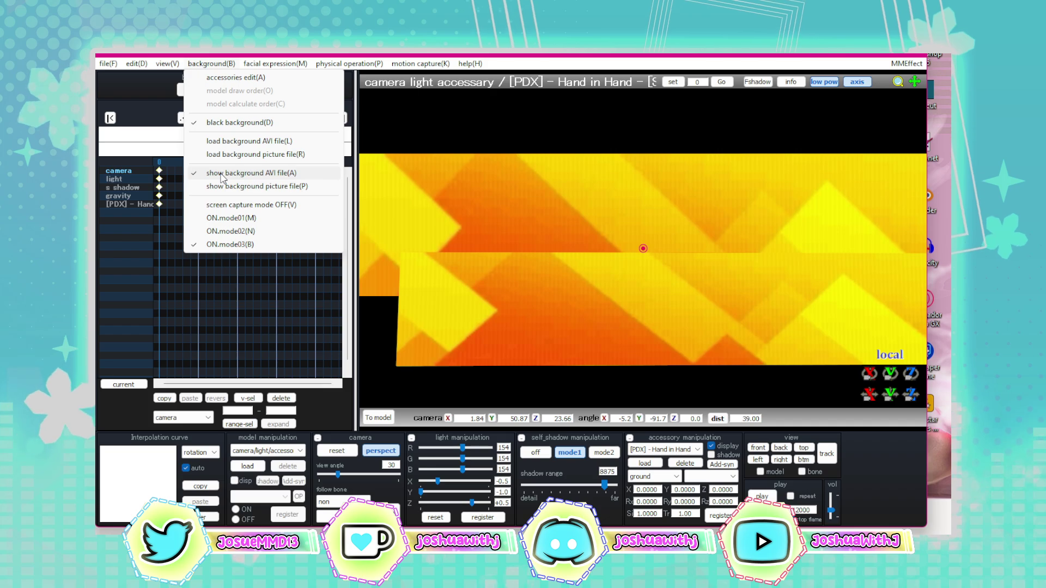
{"action": "left_click", "coordinate": [525, 140]}
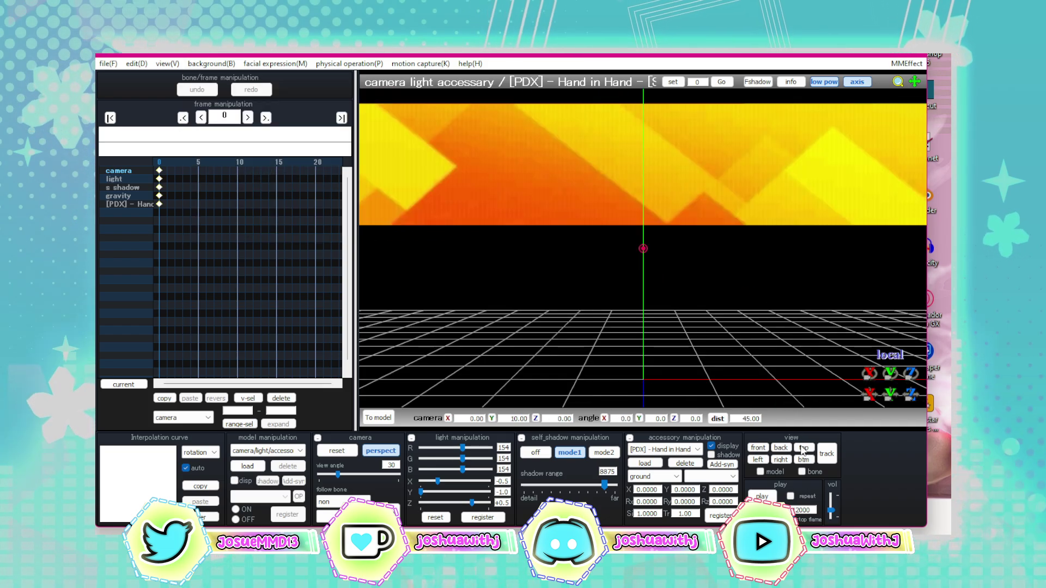
Play the scene and zoom out during playback.
{"action": "left_click", "coordinate": [763, 497]}
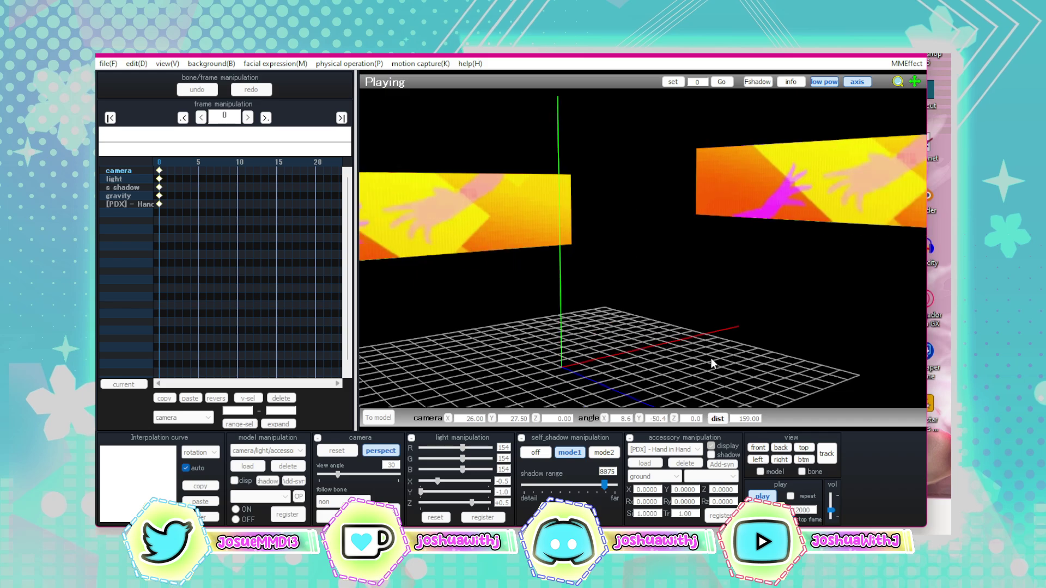
{"action": "right_click_drag", "start_coordinate": [743, 364], "coordinate": [684, 327]}
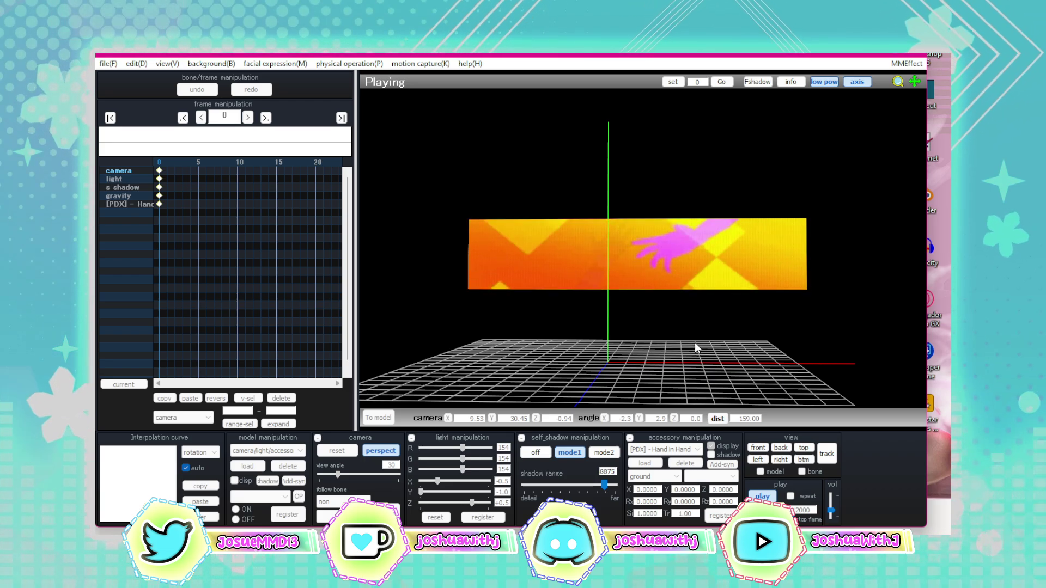
{"action": "scroll", "coordinate": [743, 355], "scroll_direction": "down", "scroll_amount": 3}
{"action": "right_click_drag", "start_coordinate": [695, 345], "coordinate": [733, 139]}
{"action": "scroll", "coordinate": [743, 349], "scroll_direction": "down", "scroll_amount": 3}
Hide the grid and axes and orbit the view toward the centre screen.
{"action": "left_click", "coordinate": [857, 82]}
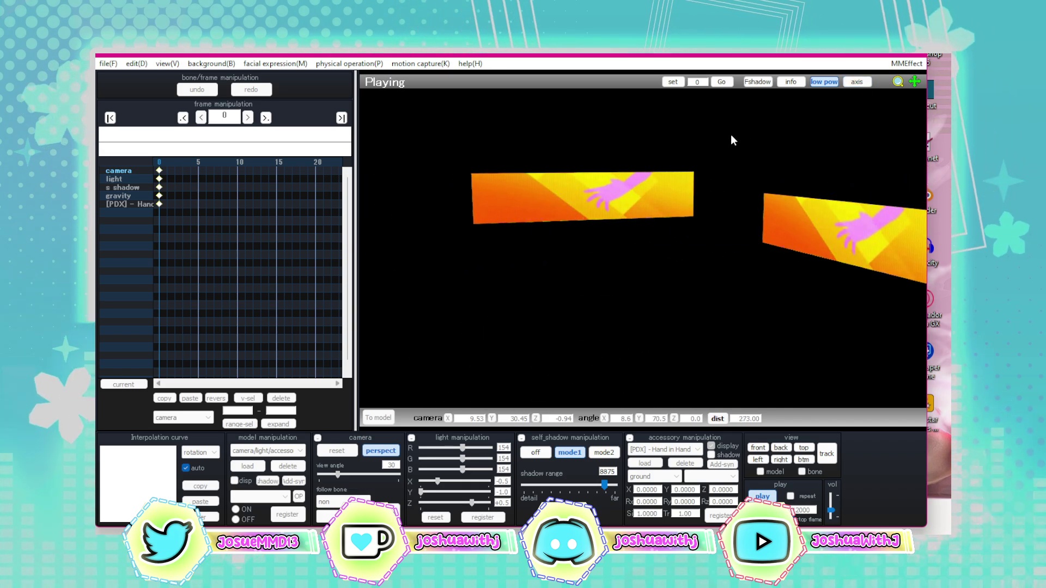
{"action": "left_click", "coordinate": [713, 61]}
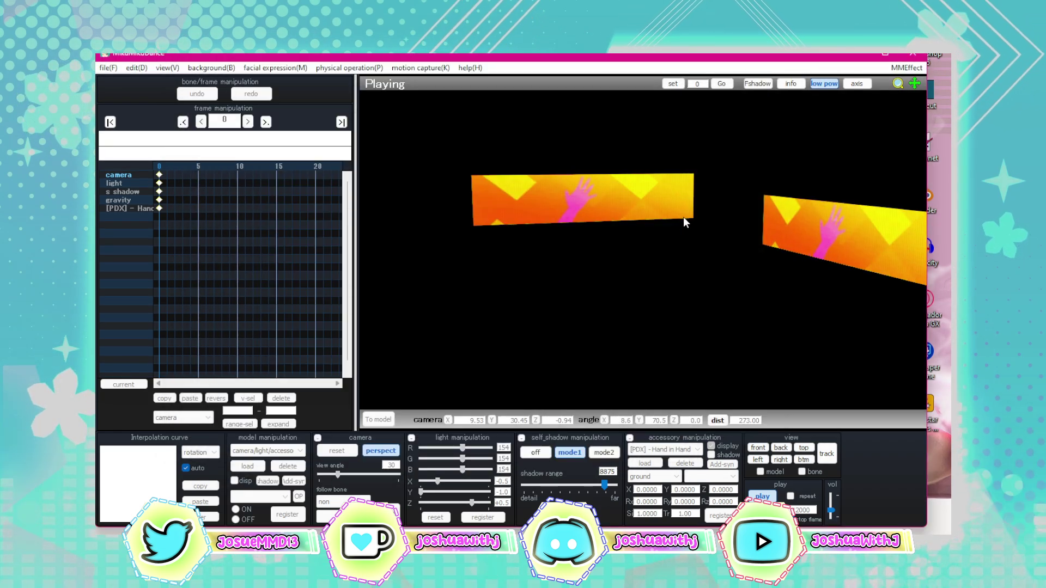
{"action": "right_click_drag", "start_coordinate": [683, 217], "coordinate": [794, 213]}
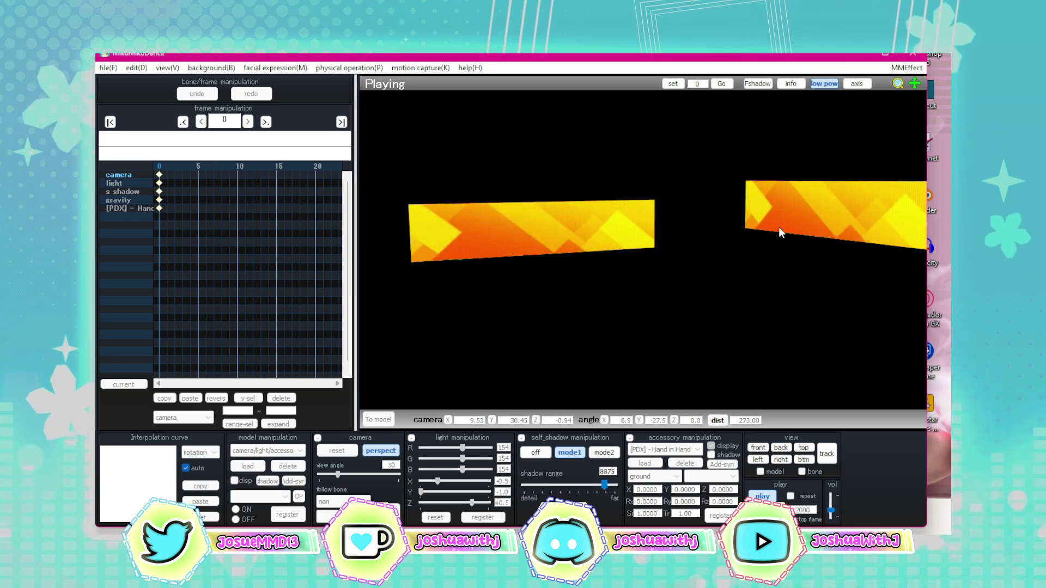
{"action": "right_click_drag", "start_coordinate": [755, 300], "coordinate": [719, 310]}
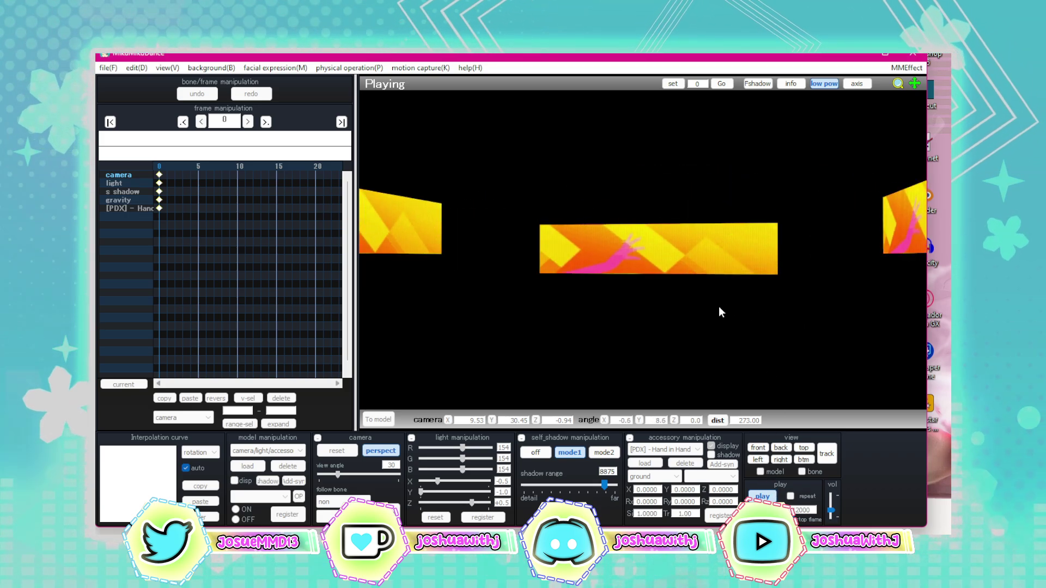
{"action": "right_click_drag", "start_coordinate": [719, 309], "coordinate": [691, 294]}
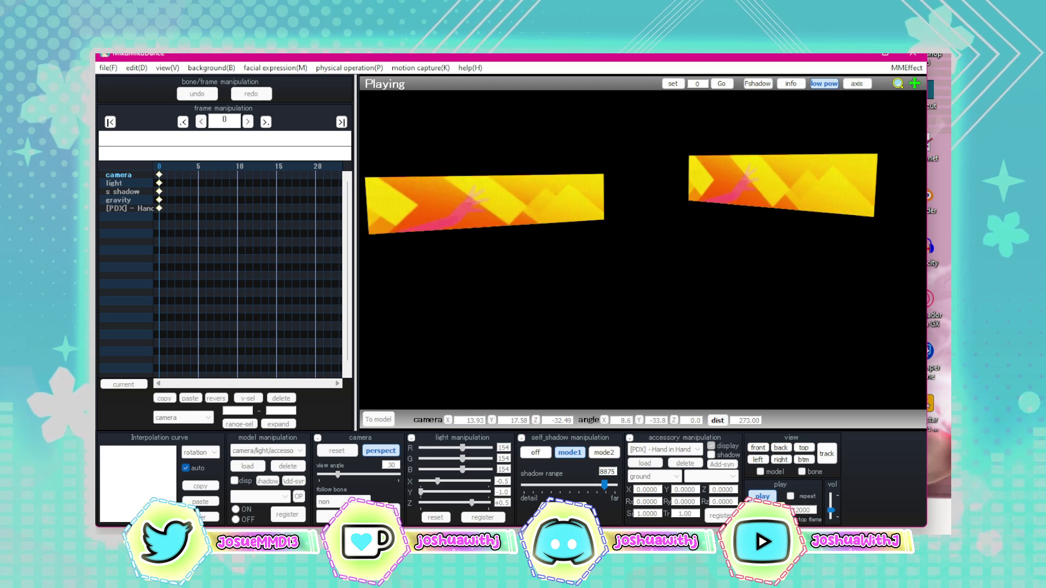
{"action": "mouse_move", "coordinate": [480, 585]}
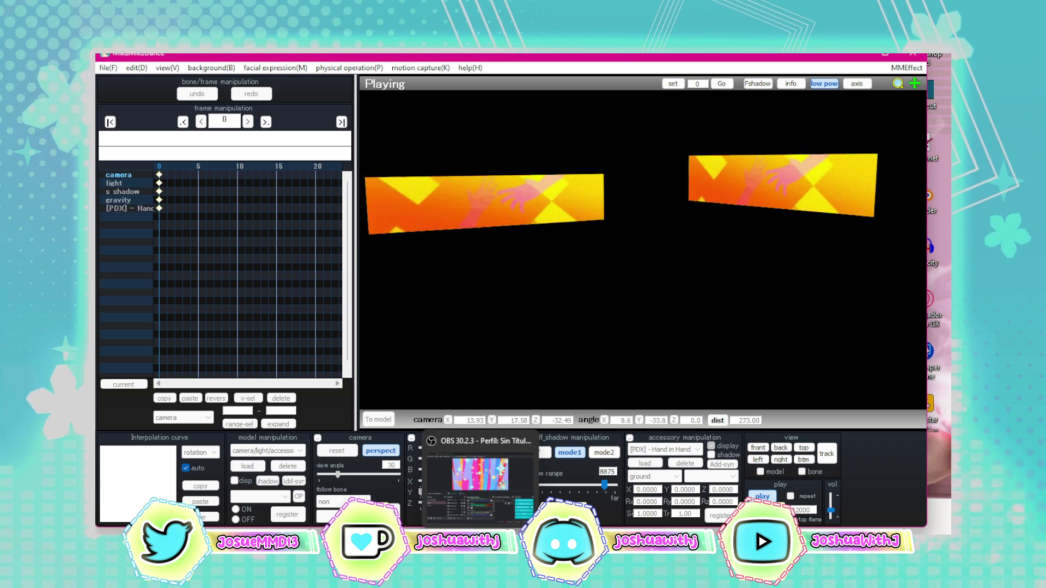